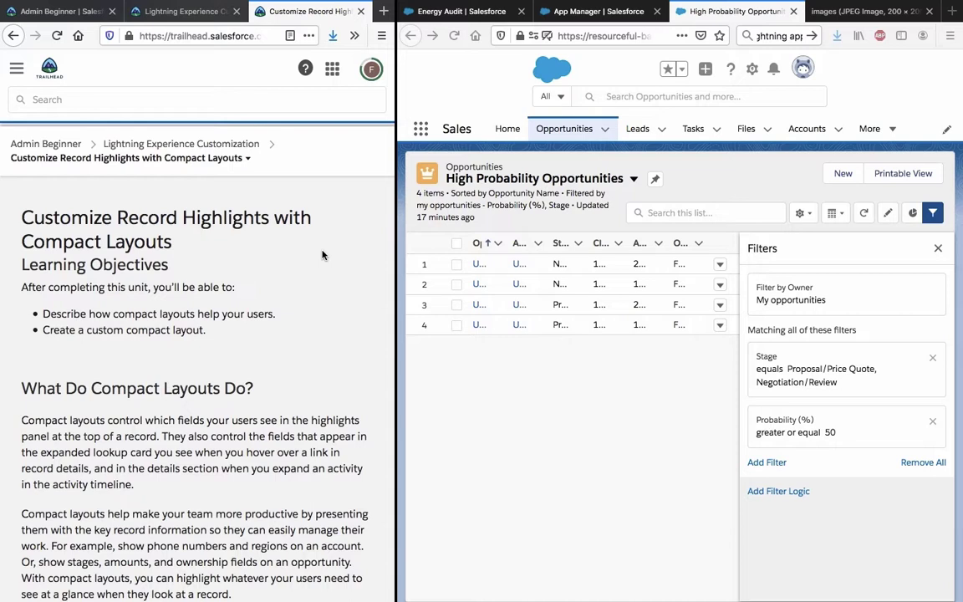
# - Read the compact layouts unit's learning objectives and the explanation of what compact layouts do
pyautogui.tripleClick(249, 287)
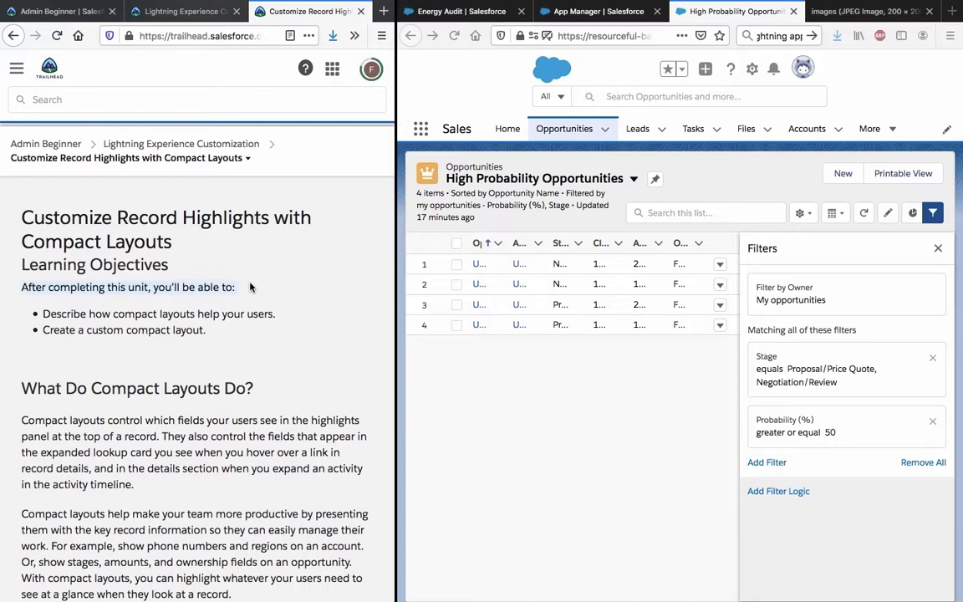
pyautogui.tripleClick(213, 314)
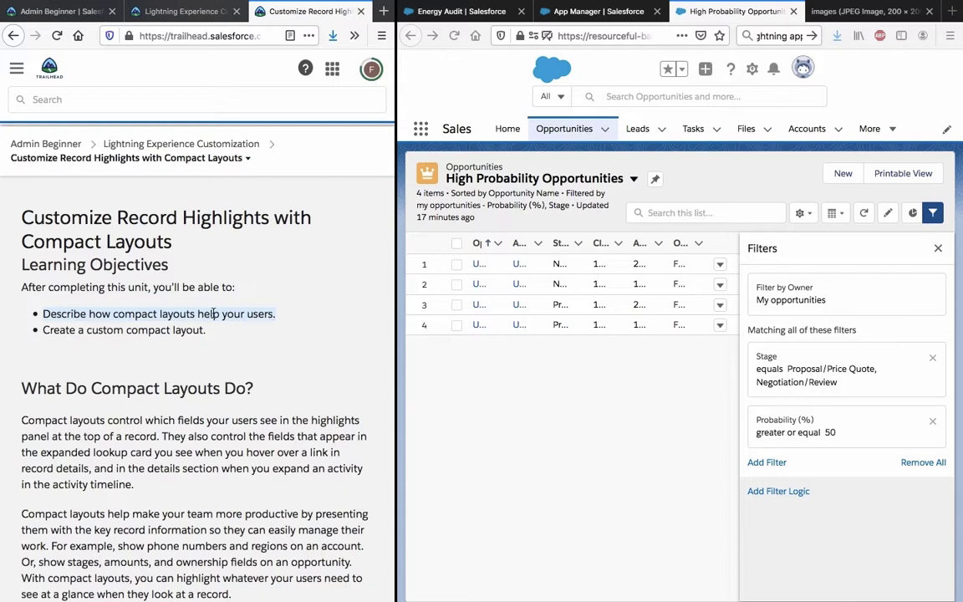
pyautogui.scroll(-3, 209, 309)
pyautogui.tripleClick(180, 280)
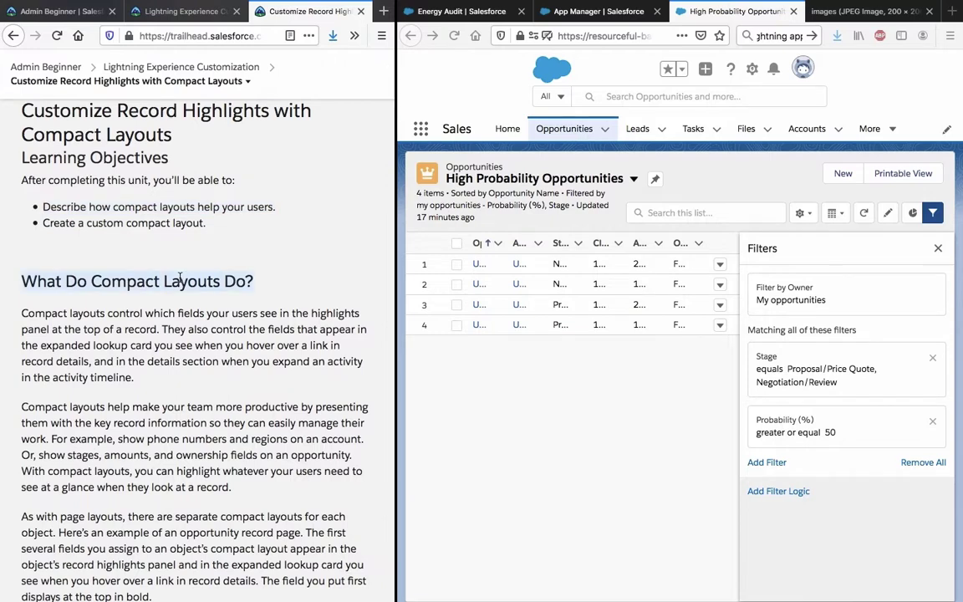
pyautogui.scroll(-3, 180, 280)
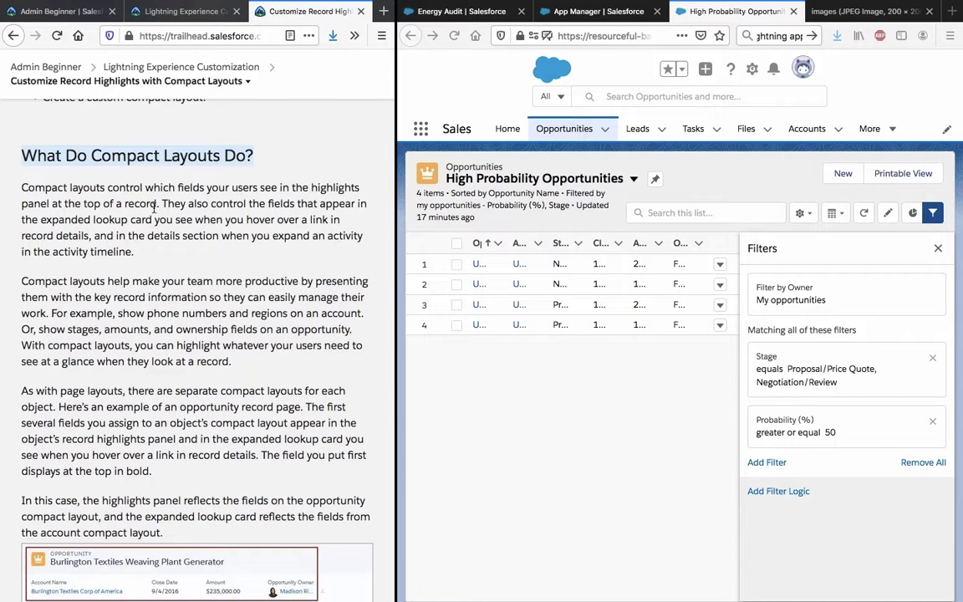
pyautogui.moveTo(164, 203); pyautogui.dragTo(168, 262)
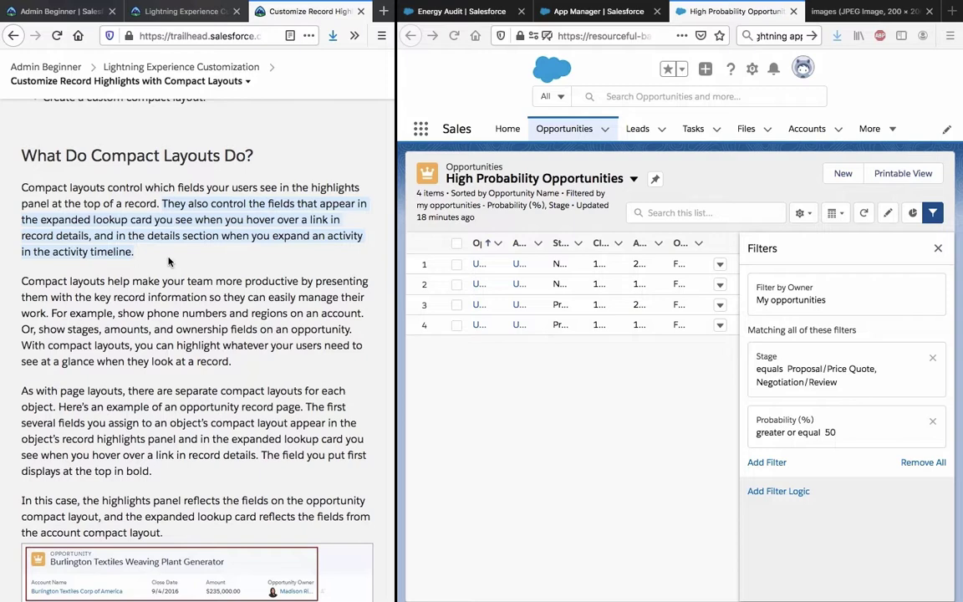
pyautogui.scroll(-1, 168, 261)
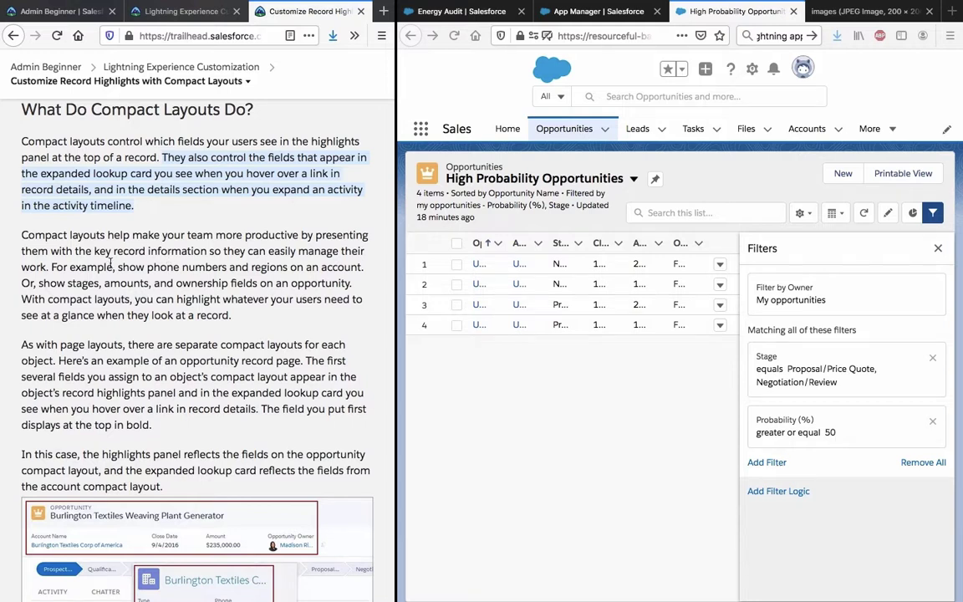
pyautogui.scroll(-1, 109, 263)
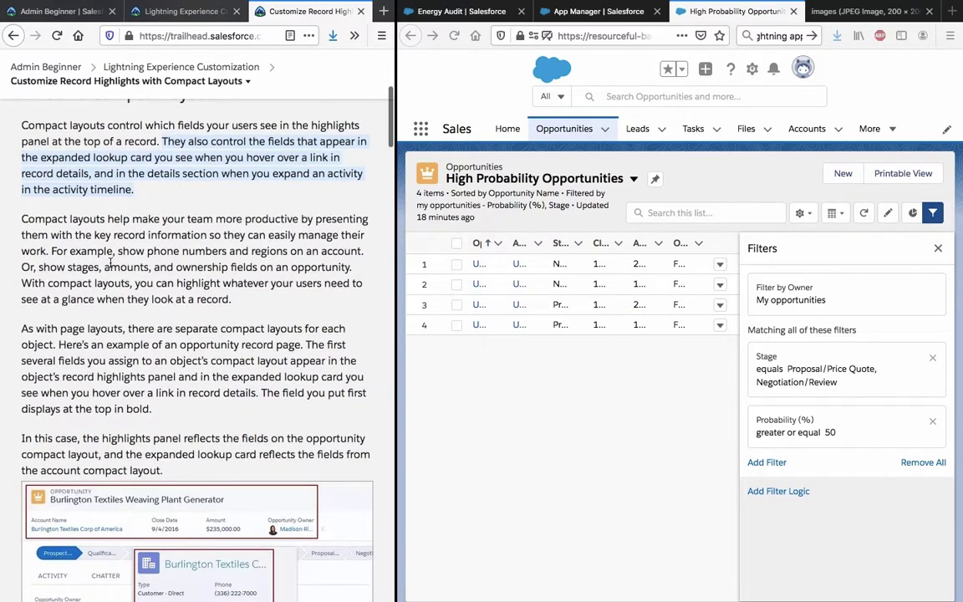
pyautogui.scroll(-1, 109, 263)
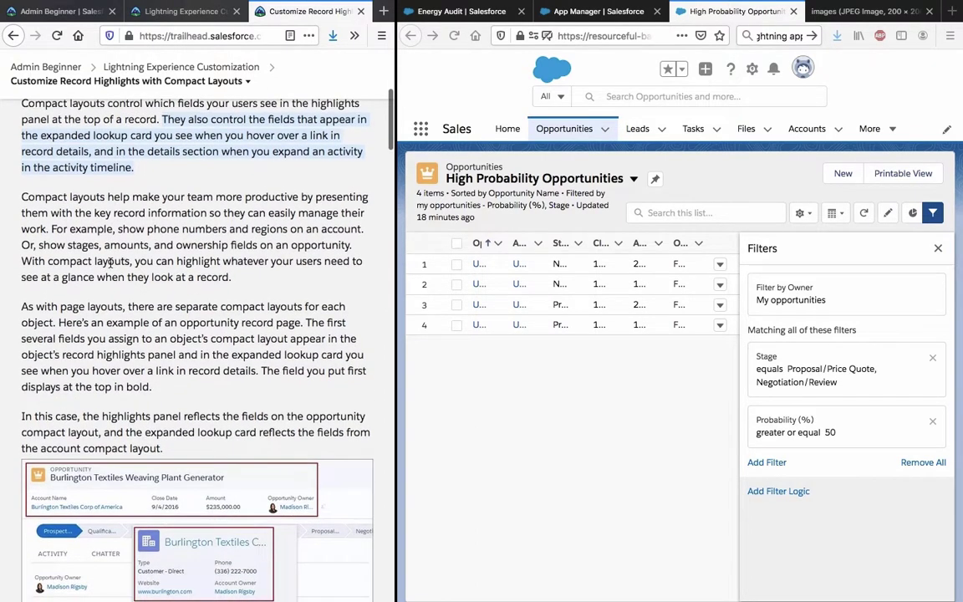
pyautogui.scroll(-3, 109, 263)
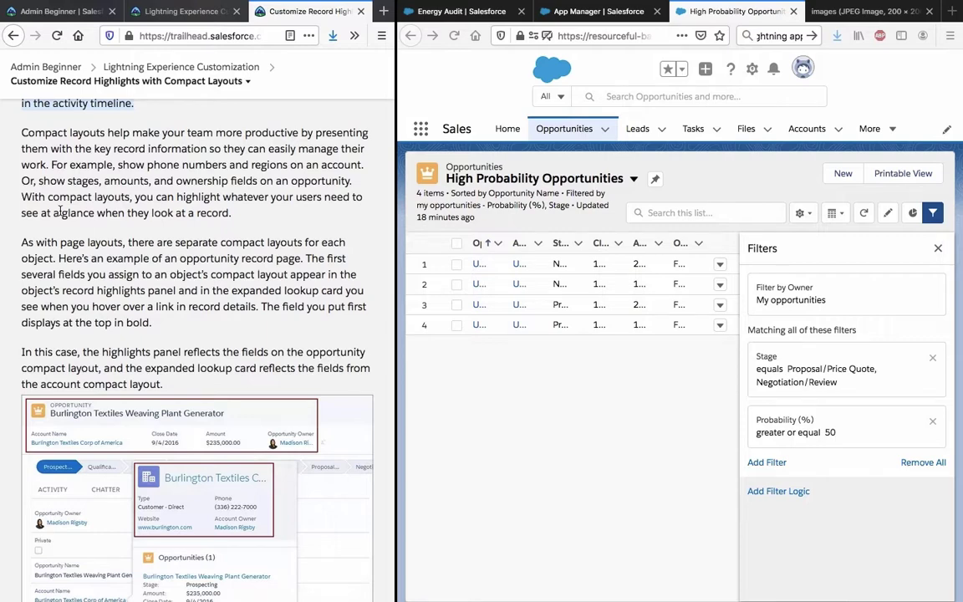
# - Examine the example opportunity record for how compact layouts drive its highlights panel and expanded lookup card
pyautogui.scroll(-2, 60, 213)
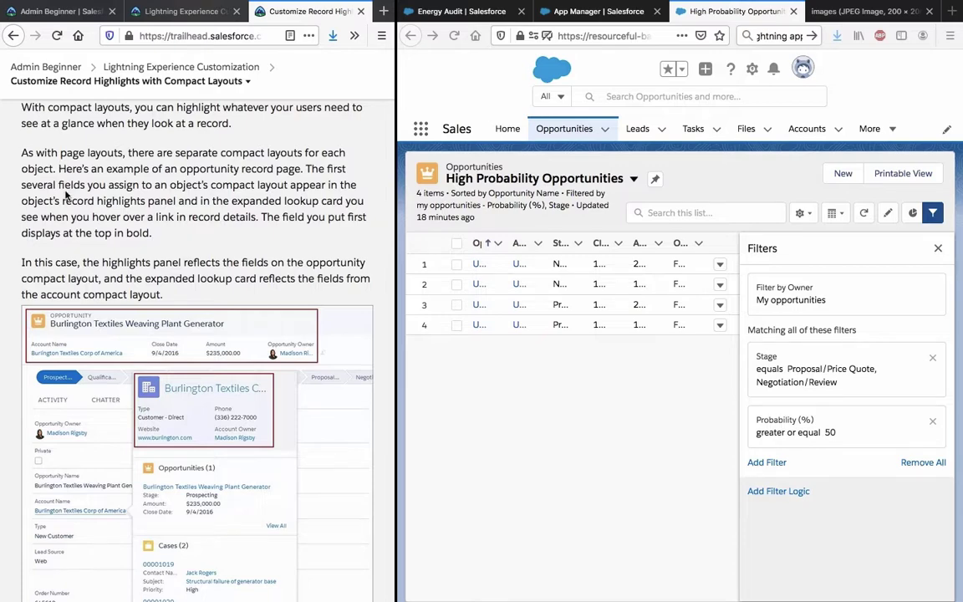
pyautogui.scroll(-1, 64, 194)
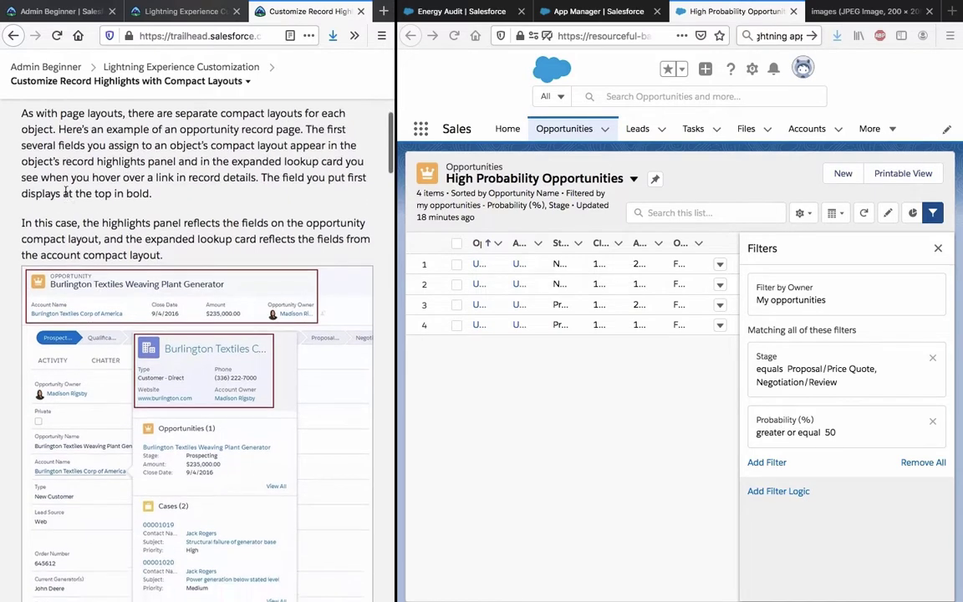
pyautogui.scroll(1, 65, 193)
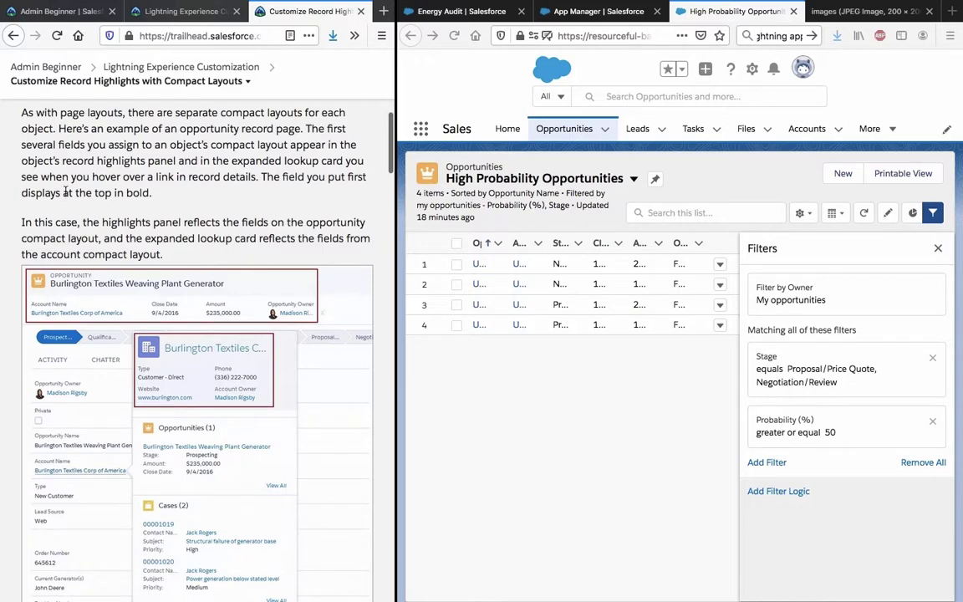
pyautogui.scroll(-1, 64, 192)
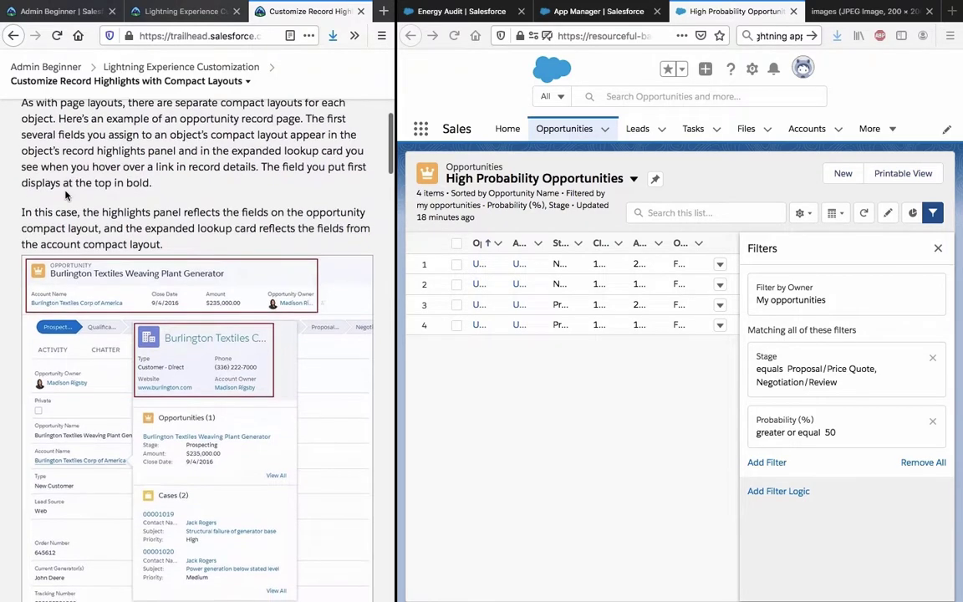
pyautogui.scroll(-1, 65, 194)
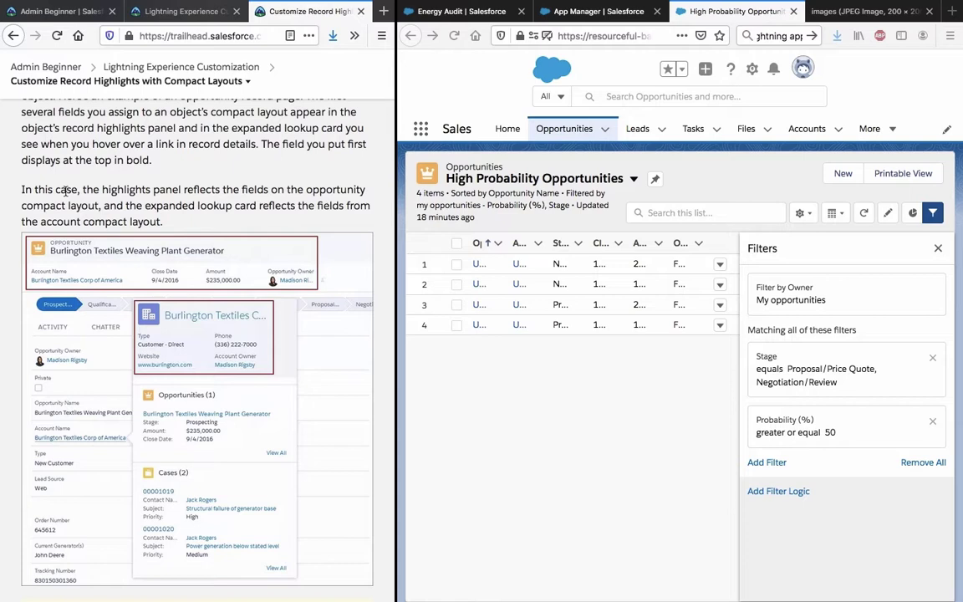
pyautogui.scroll(-1, 64, 191)
pyautogui.scroll(-1, 64, 191)
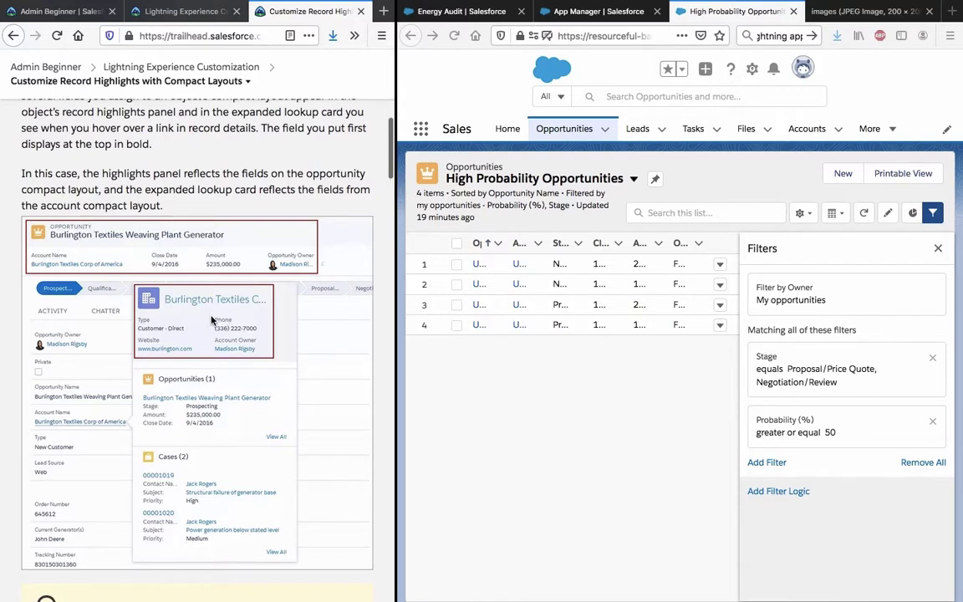
pyautogui.scroll(-1, 193, 289)
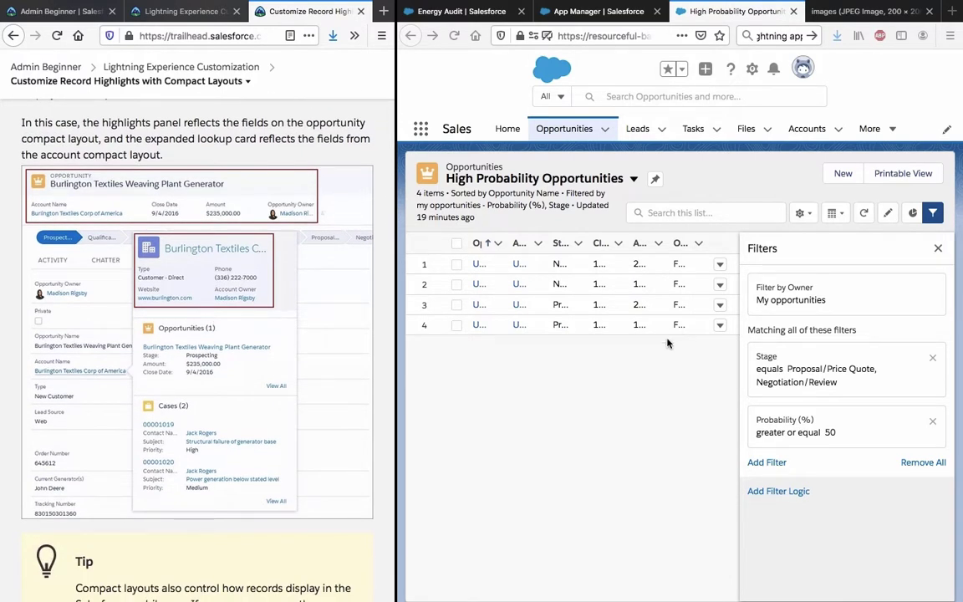
# - Search all Salesforce records for "bur" and open the Burlington Textiles Corp of America account
pyautogui.click(611, 376)
pyautogui.click(585, 93)
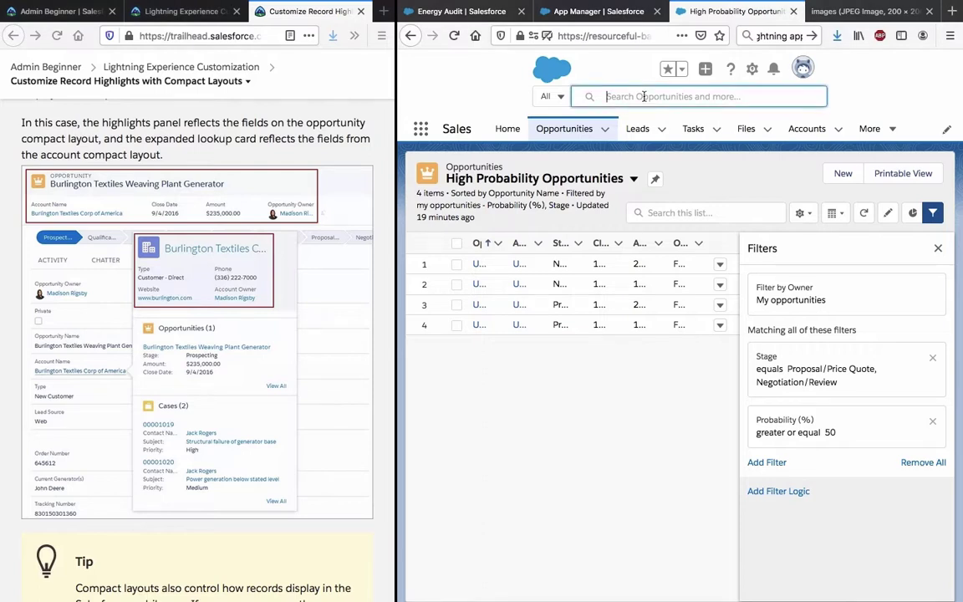
pyautogui.write('bur')
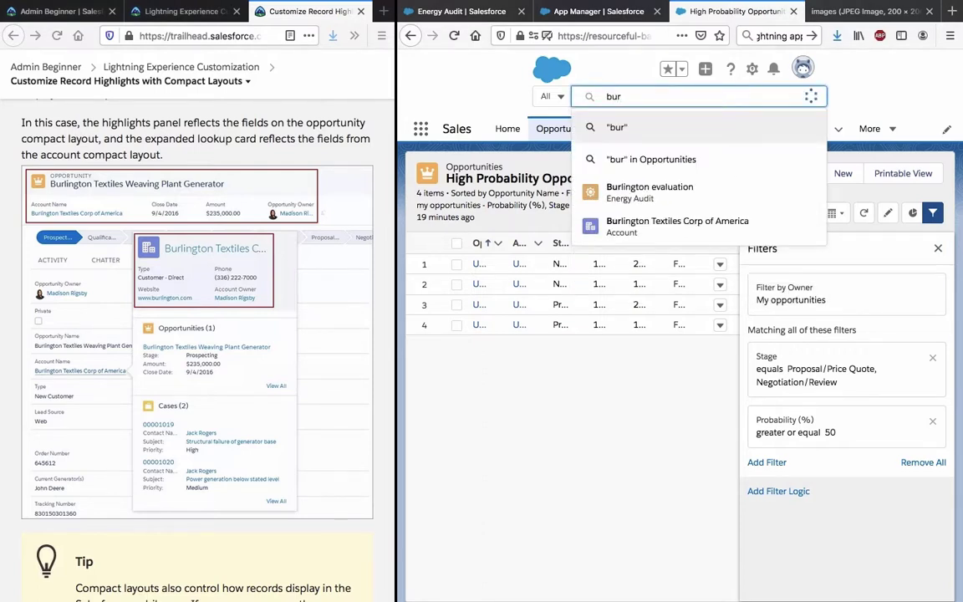
pyautogui.click(651, 233)
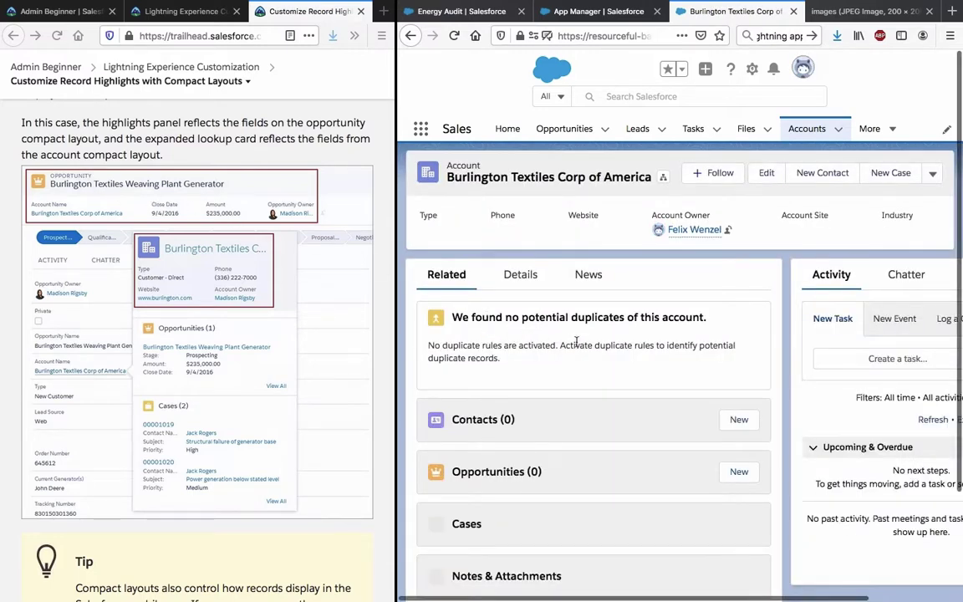
pyautogui.click(585, 95)
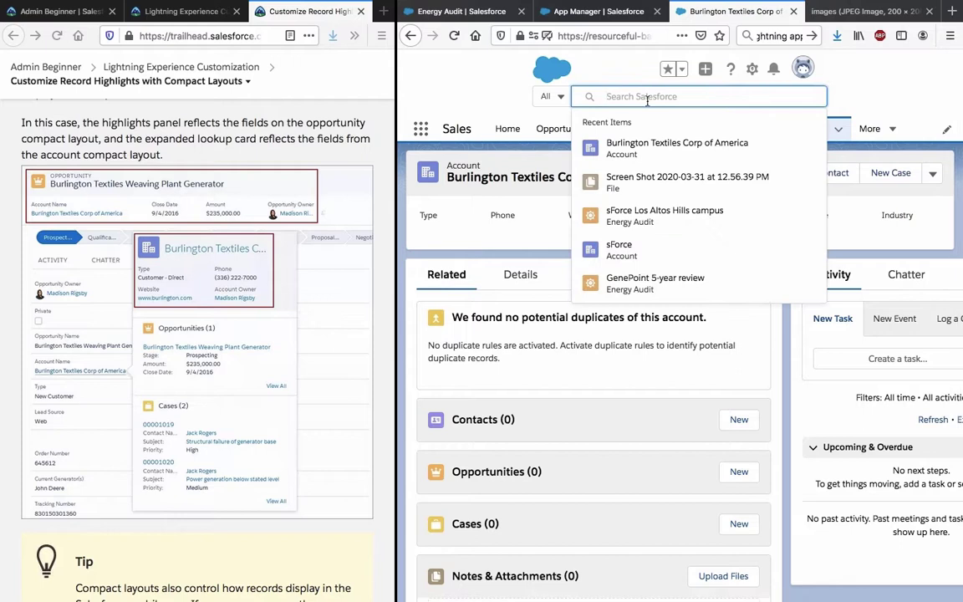
pyautogui.click(492, 389)
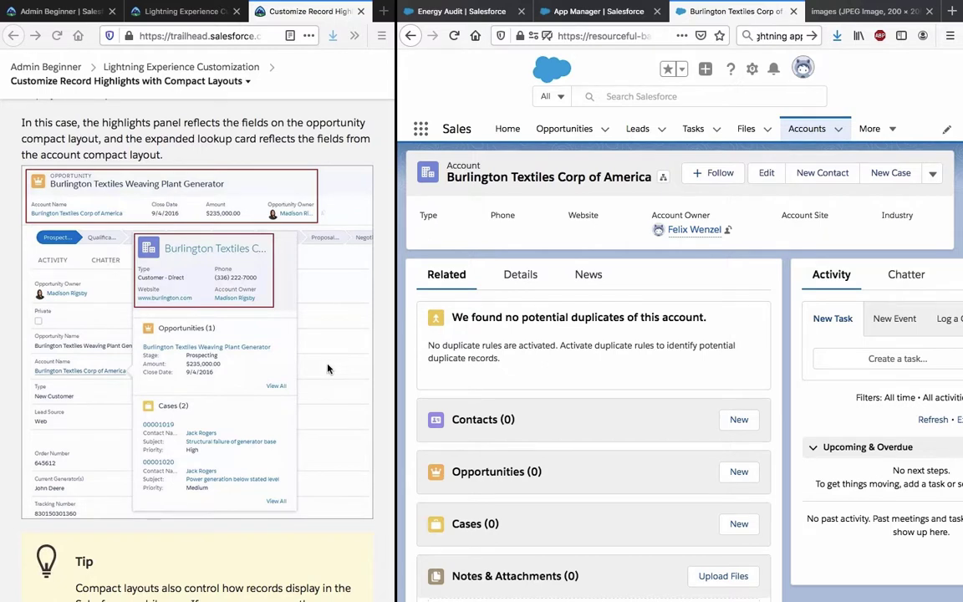
# - Read the Trailhead tip on compact layouts in the mobile app and examine the sample Account compact layout edit page
pyautogui.scroll(1, 328, 369)
pyautogui.scroll(-1, 328, 369)
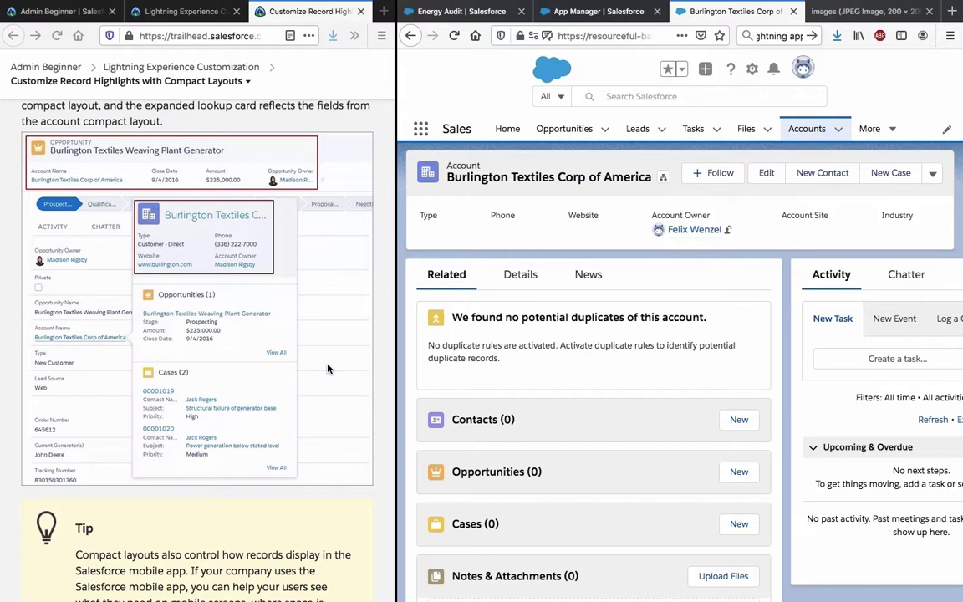
pyautogui.scroll(-3, 327, 369)
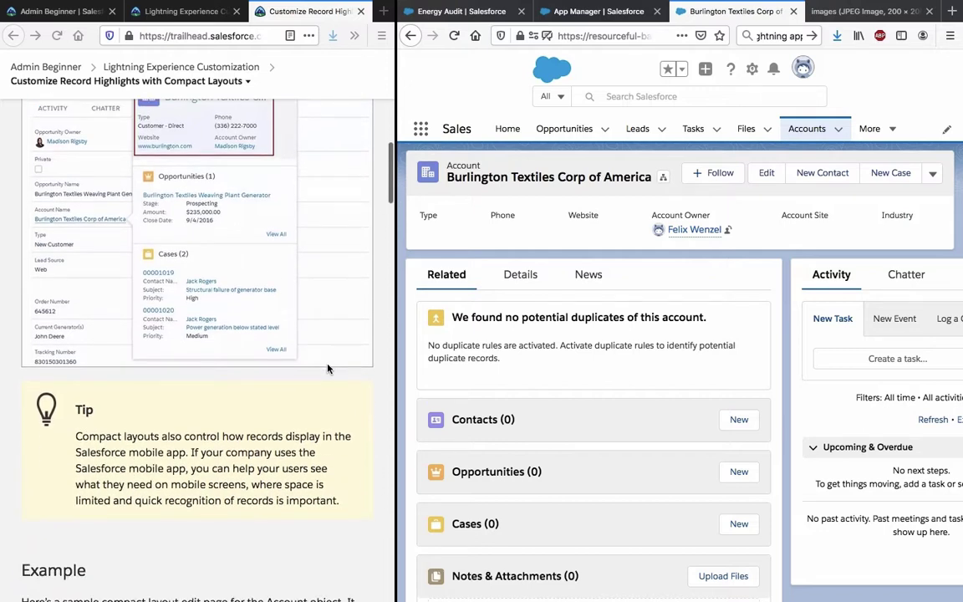
pyautogui.scroll(-3, 328, 369)
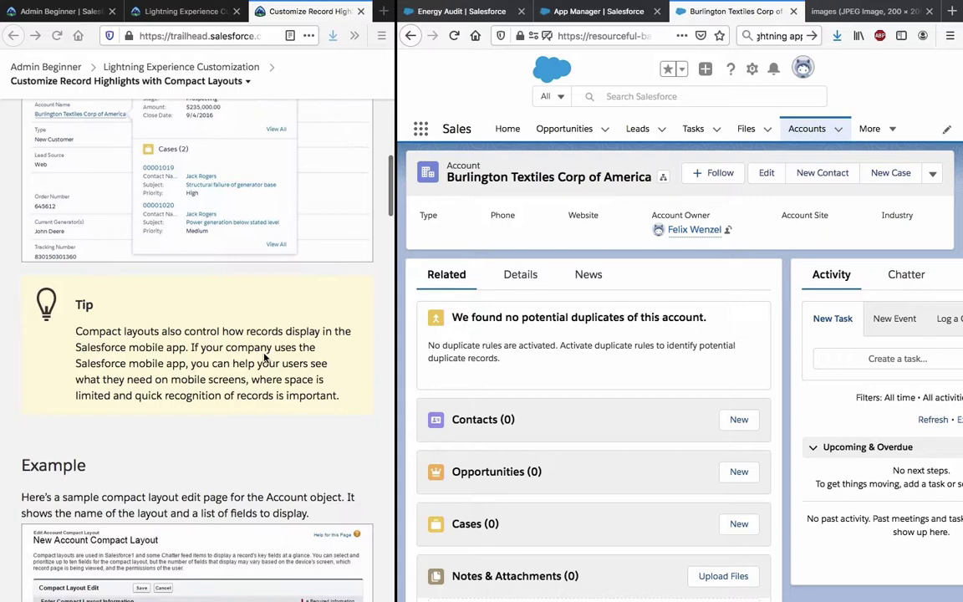
pyautogui.tripleClick(265, 357)
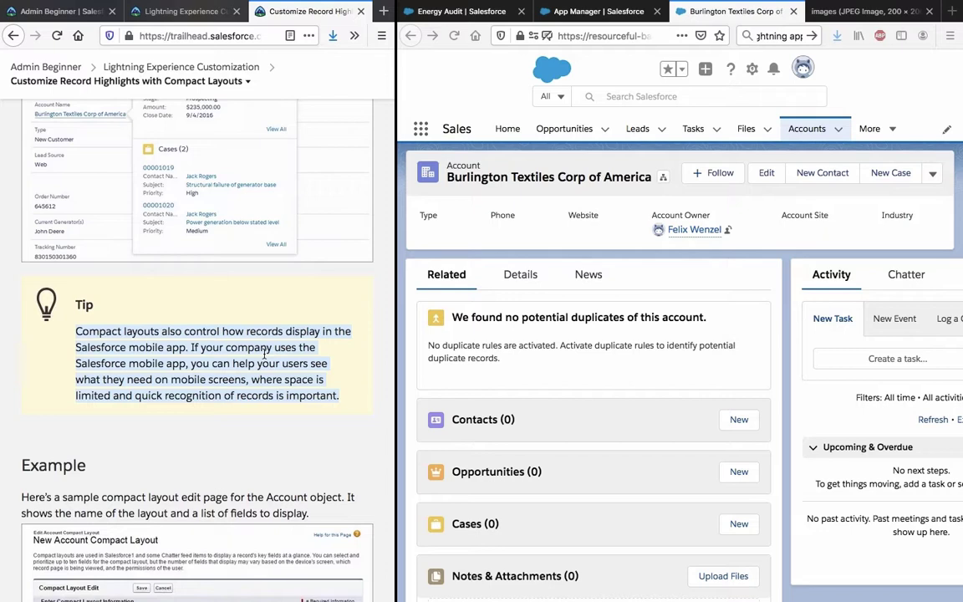
pyautogui.scroll(-1, 264, 354)
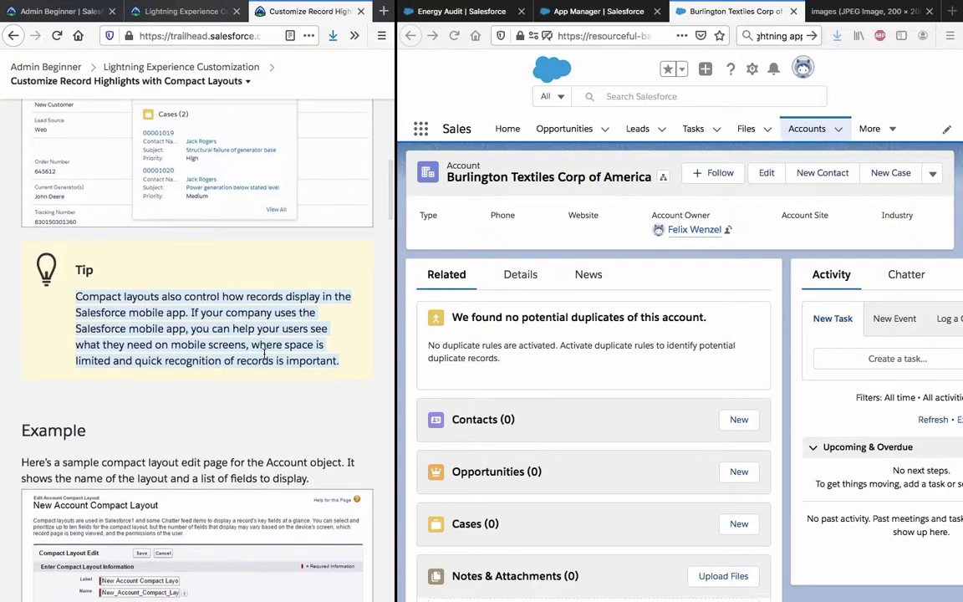
pyautogui.scroll(-4, 264, 358)
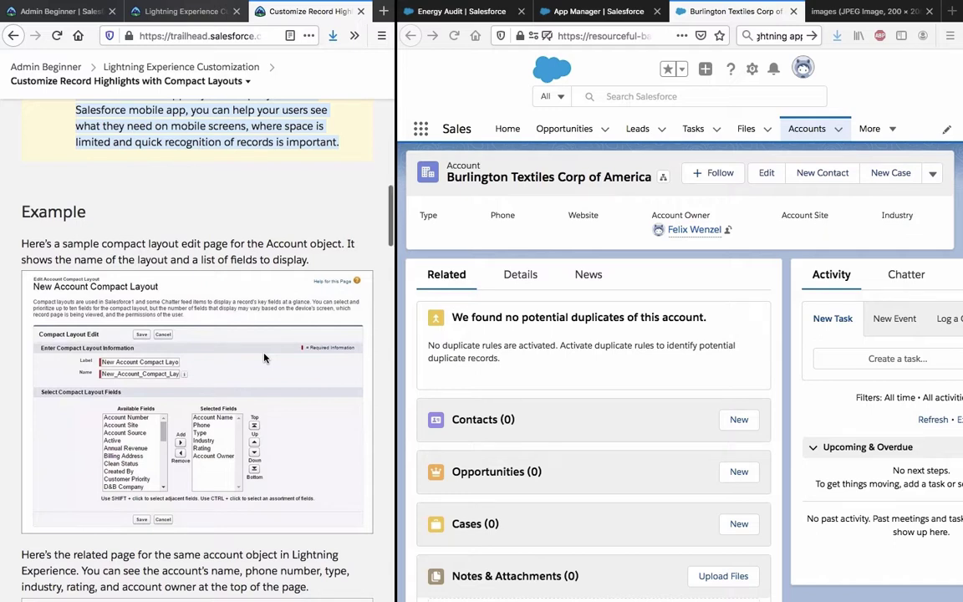
pyautogui.scroll(-2, 265, 358)
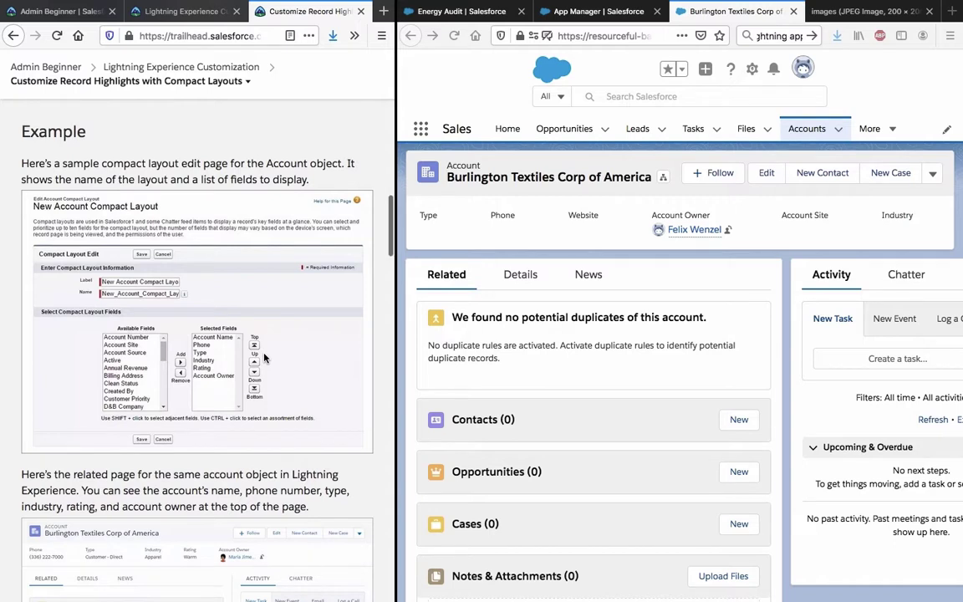
pyautogui.scroll(-1, 264, 358)
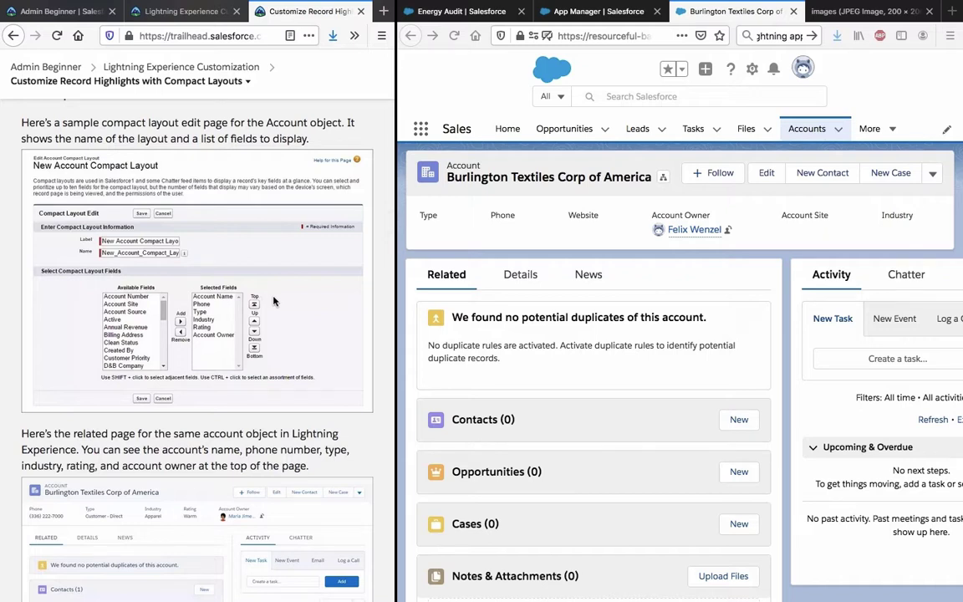
# - Inspect the Burlington Textiles account's edit form and its additional record actions, leaving the record unedited
pyautogui.click(764, 179)
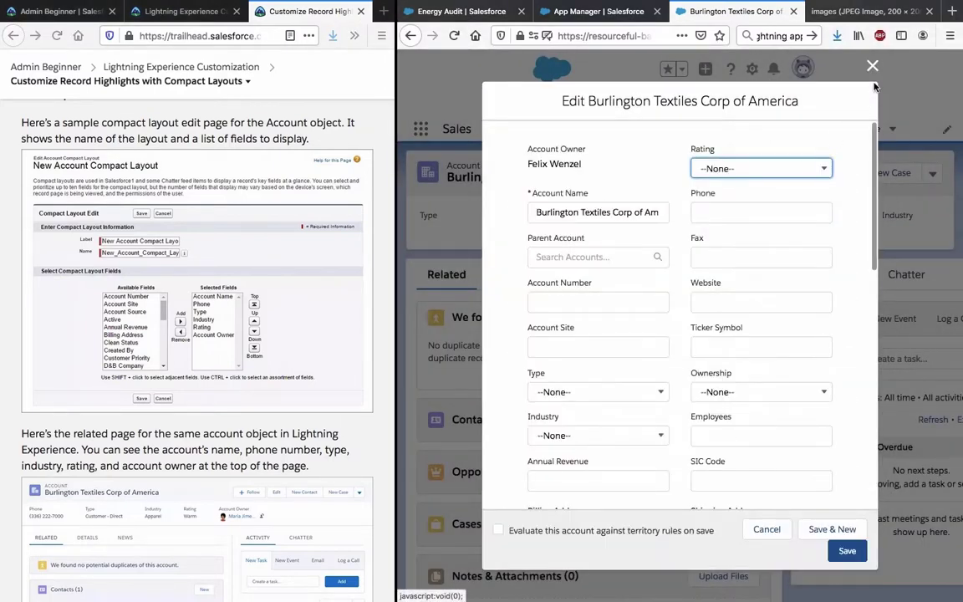
pyautogui.click(872, 67)
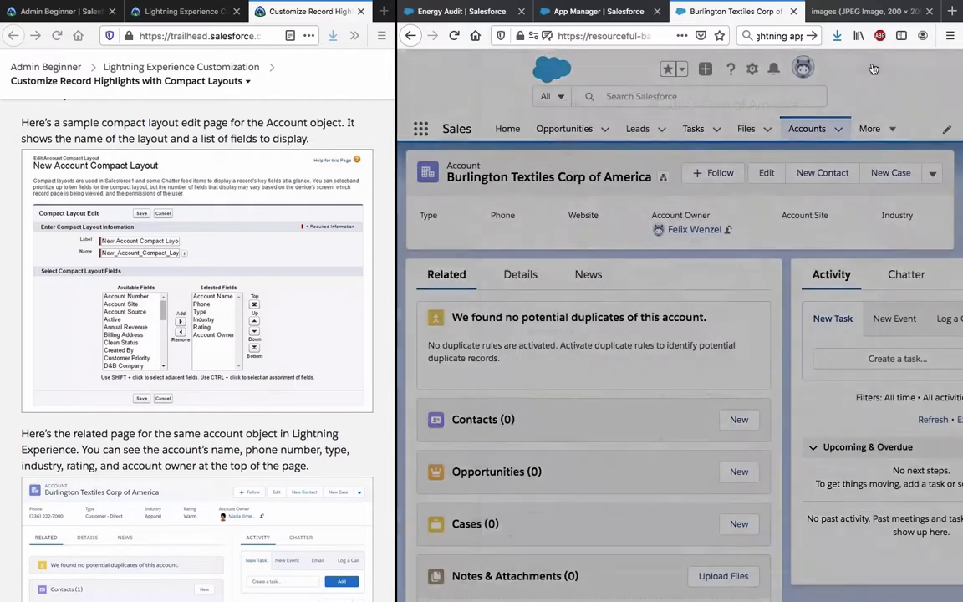
pyautogui.click(932, 176)
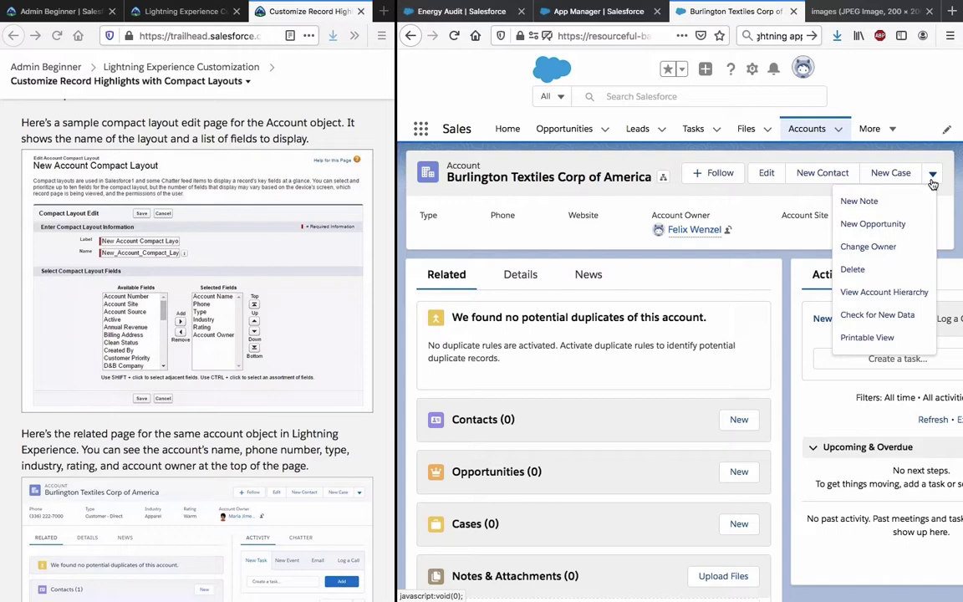
pyautogui.click(933, 178)
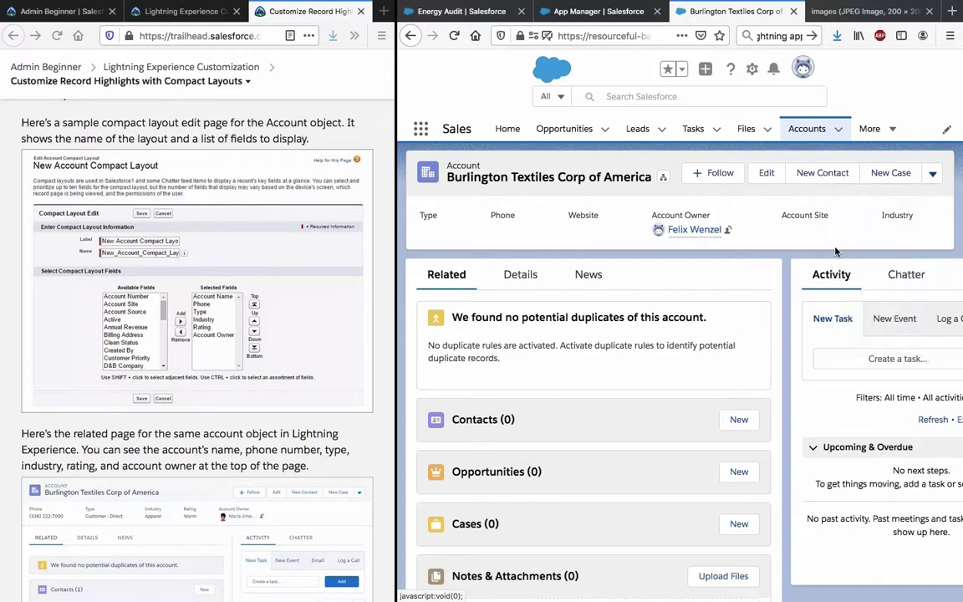
# - Look over the Burlington Textiles account page and the matching Lightning Experience example in the Trailhead unit
pyautogui.scroll(-3, 819, 272)
pyautogui.scroll(3, 819, 272)
pyautogui.scroll(-3, 819, 271)
pyautogui.scroll(-2, 819, 272)
pyautogui.scroll(5, 737, 239)
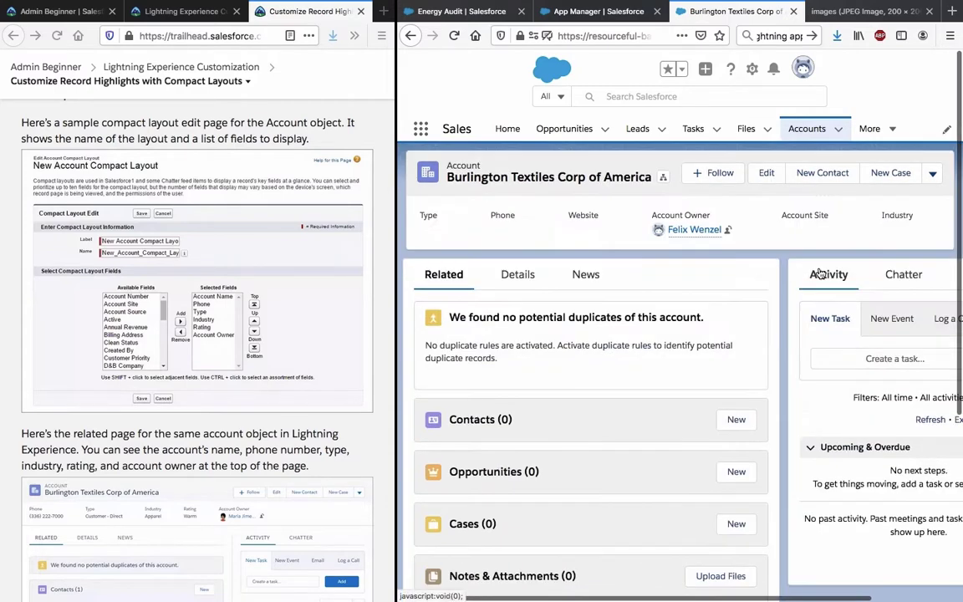
pyautogui.scroll(-5, 209, 392)
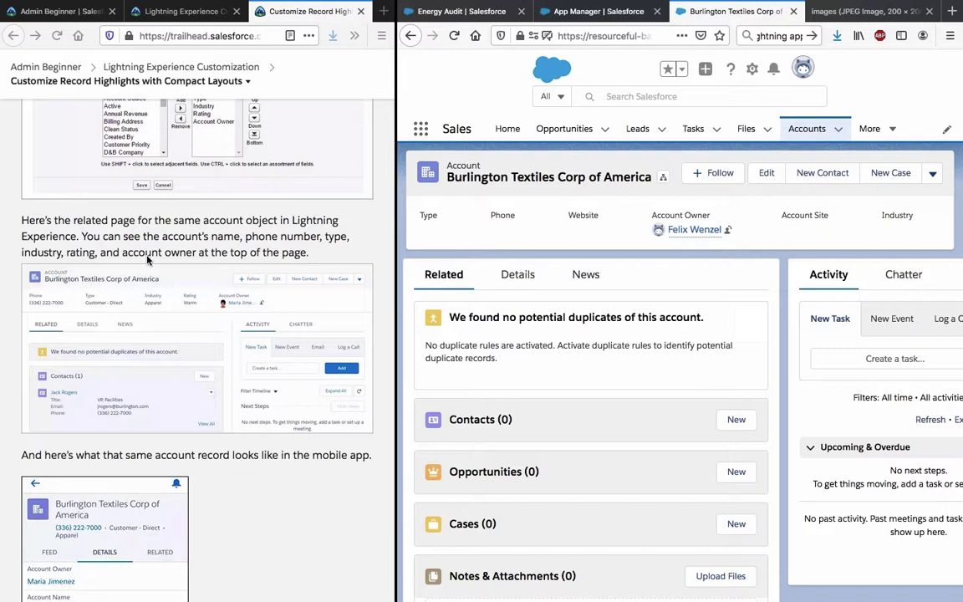
# - Read the Trailhead unit's mobile app example of the account record and its introduction and instructions for creating a compact layout
pyautogui.click(131, 234)
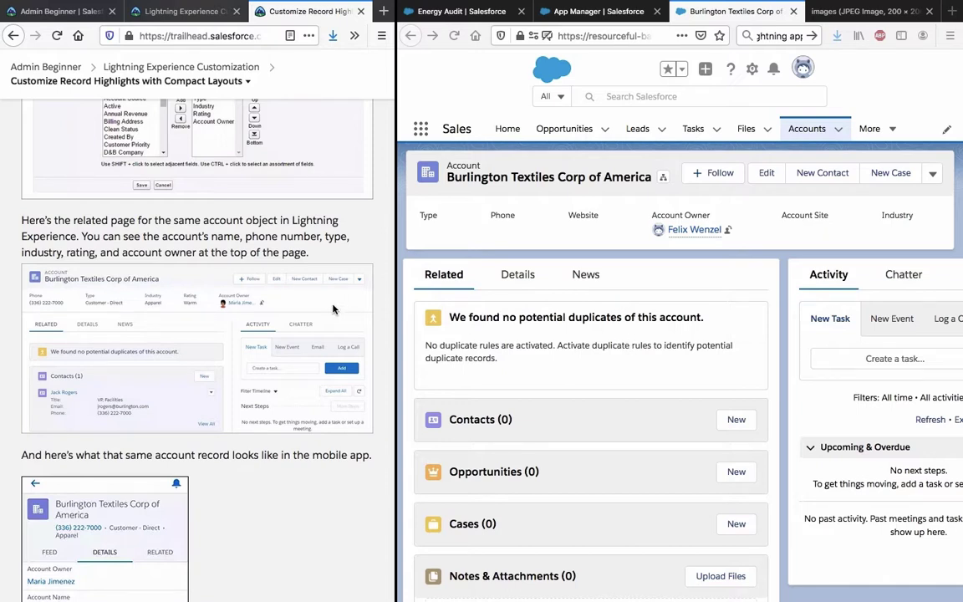
pyautogui.scroll(-3, 238, 301)
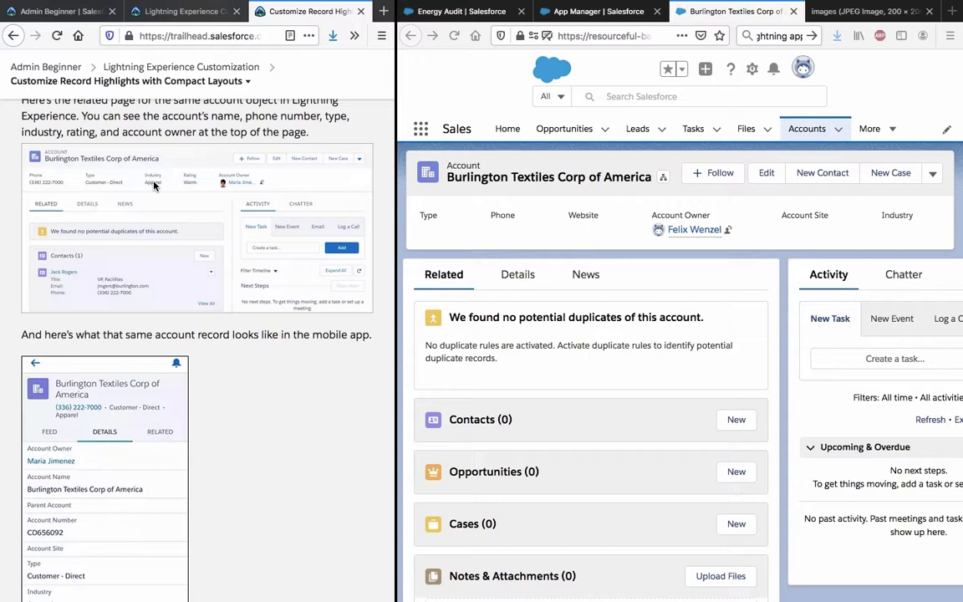
pyautogui.scroll(-3, 185, 194)
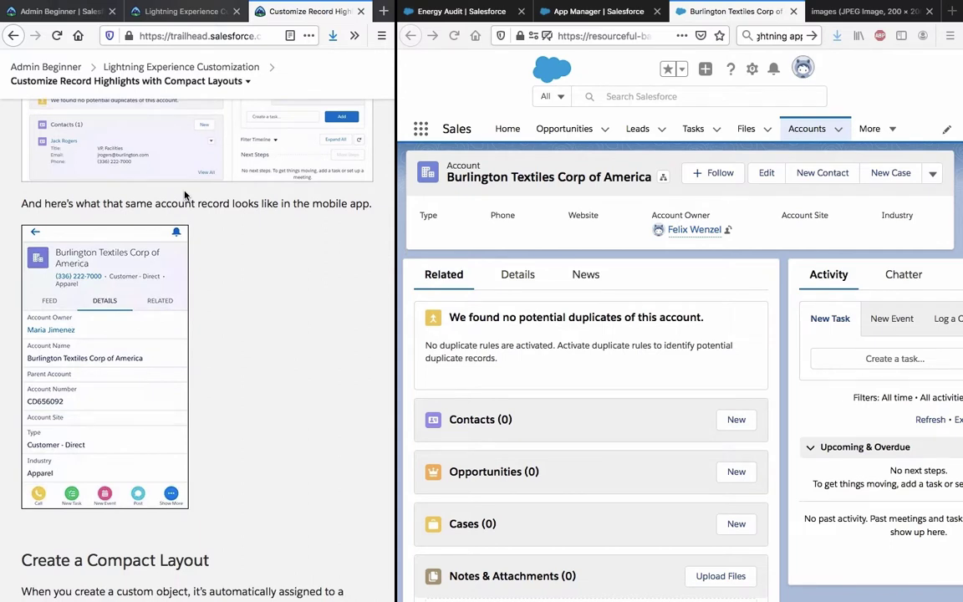
pyautogui.scroll(-2, 185, 195)
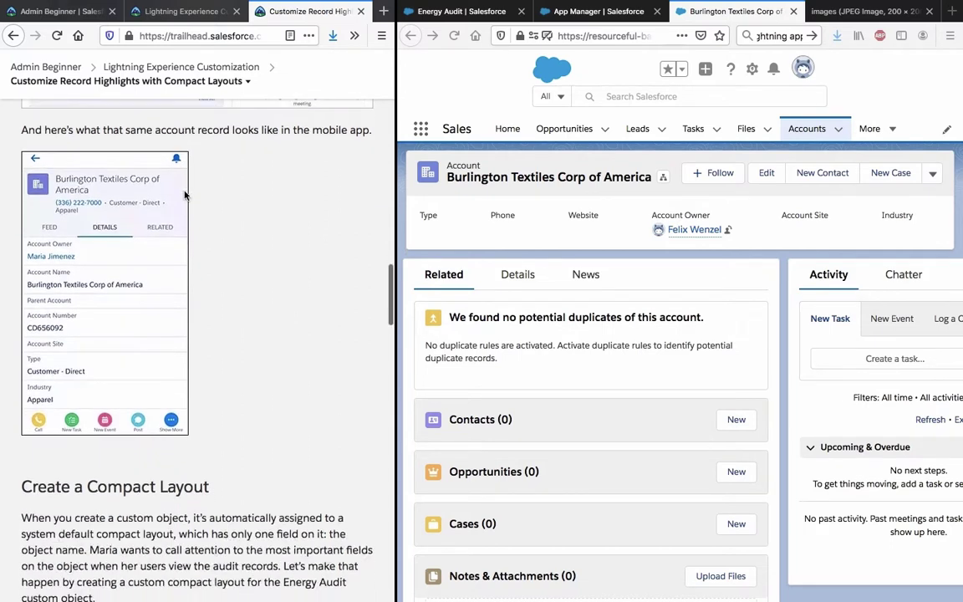
pyautogui.scroll(-3, 111, 317)
pyautogui.scroll(4, 110, 284)
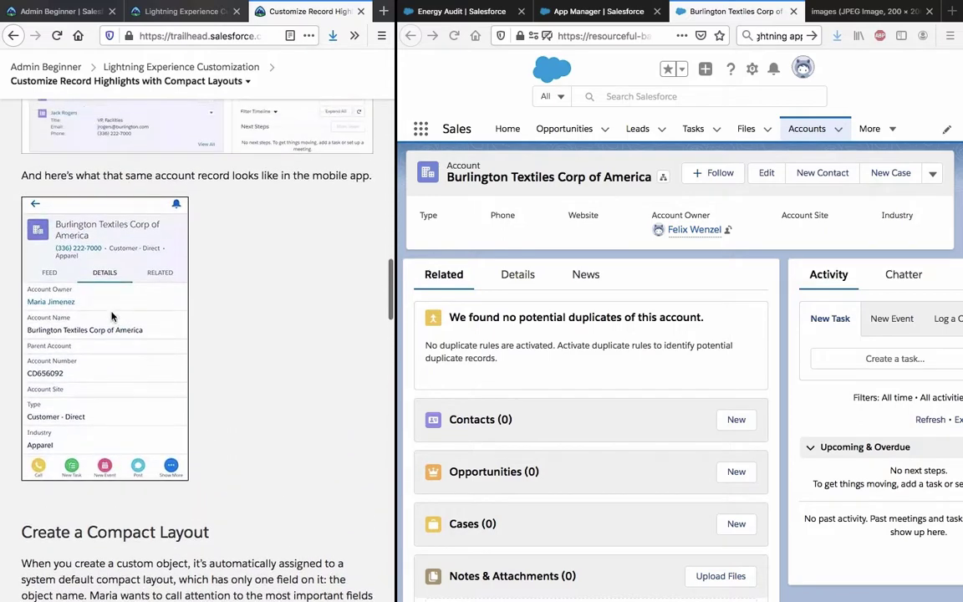
pyautogui.scroll(-5, 109, 268)
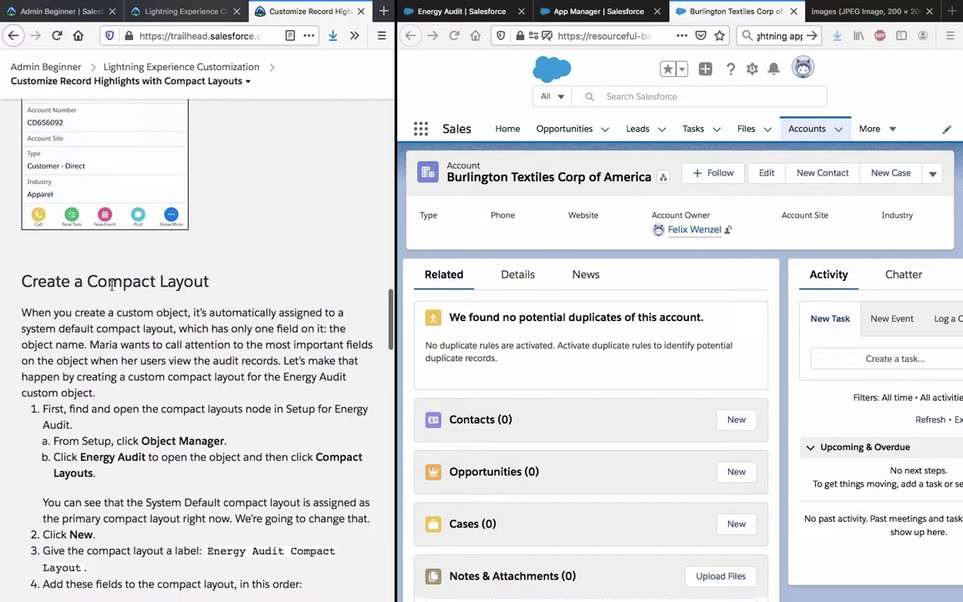
pyautogui.scroll(-3, 111, 285)
pyautogui.tripleClick(114, 235)
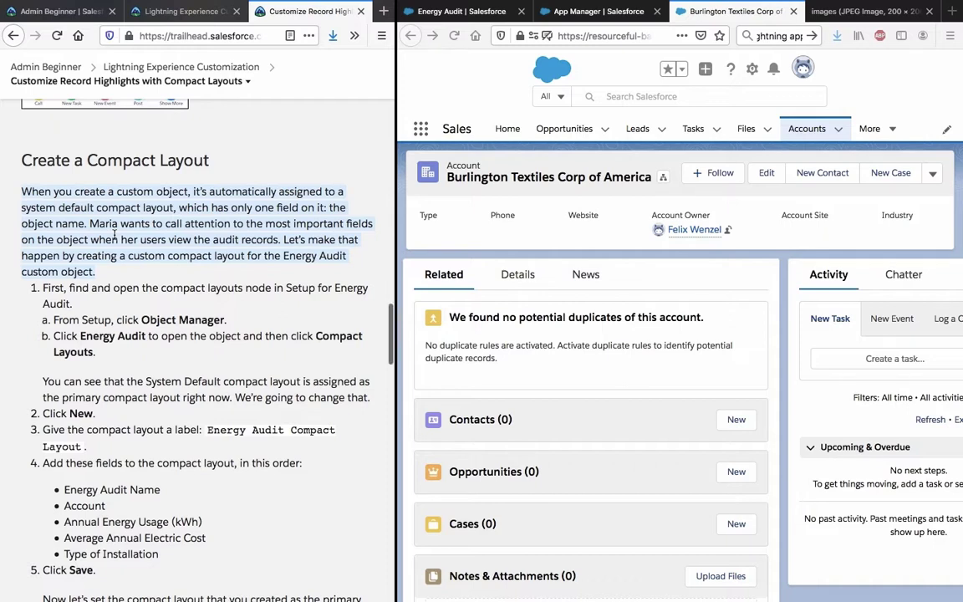
pyautogui.scroll(-2, 115, 238)
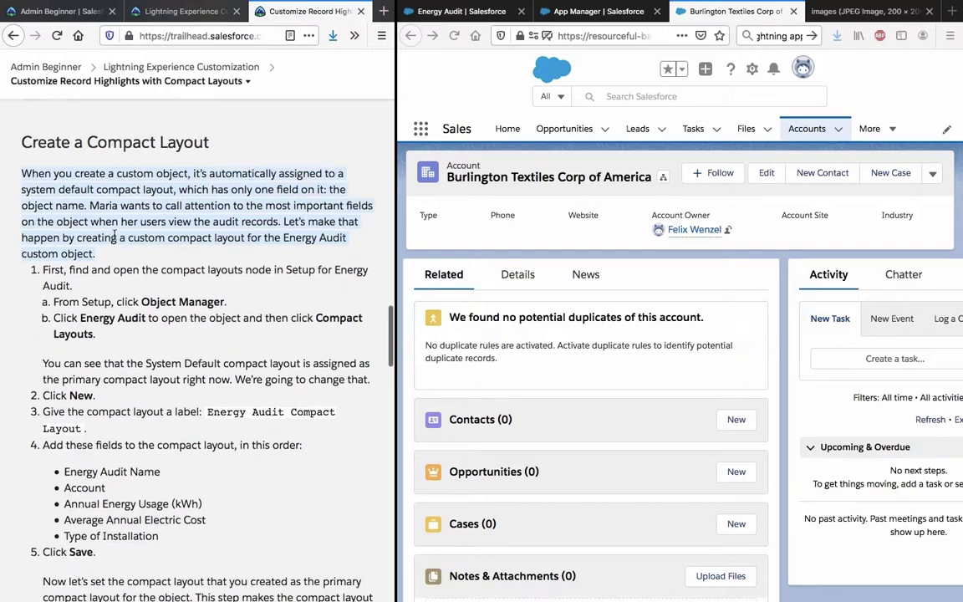
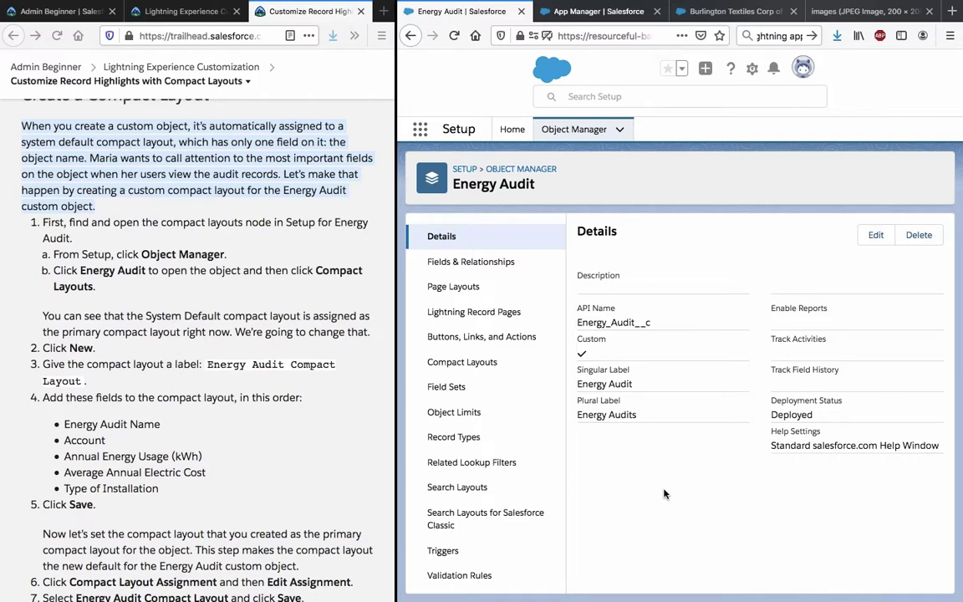
# - Open the Energy Audit object's compact layouts in Setup and check the primary layout against the Trailhead instructions
pyautogui.click(490, 359)
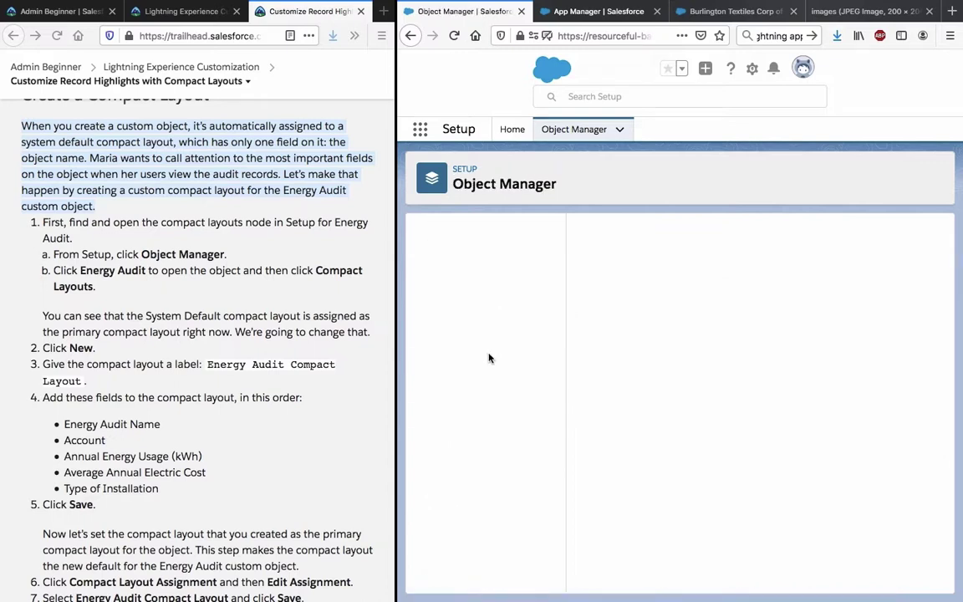
pyautogui.click(279, 272)
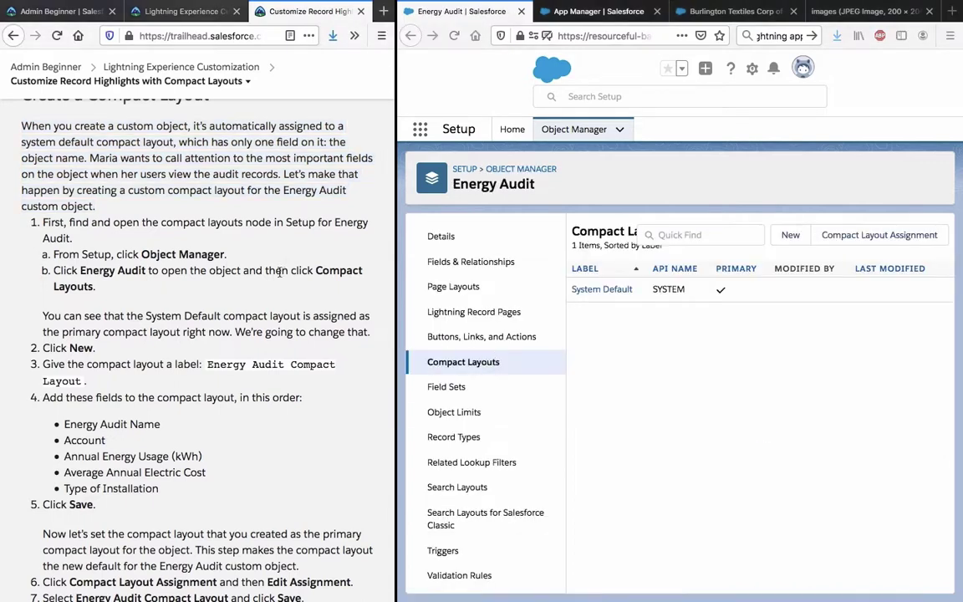
pyautogui.tripleClick(273, 288)
pyautogui.tripleClick(219, 339)
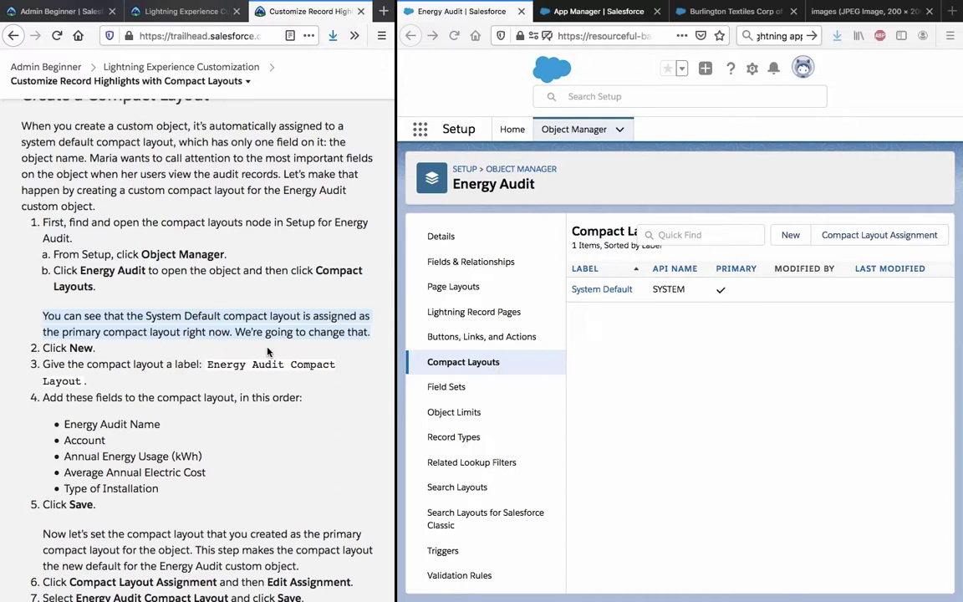
pyautogui.click(674, 289)
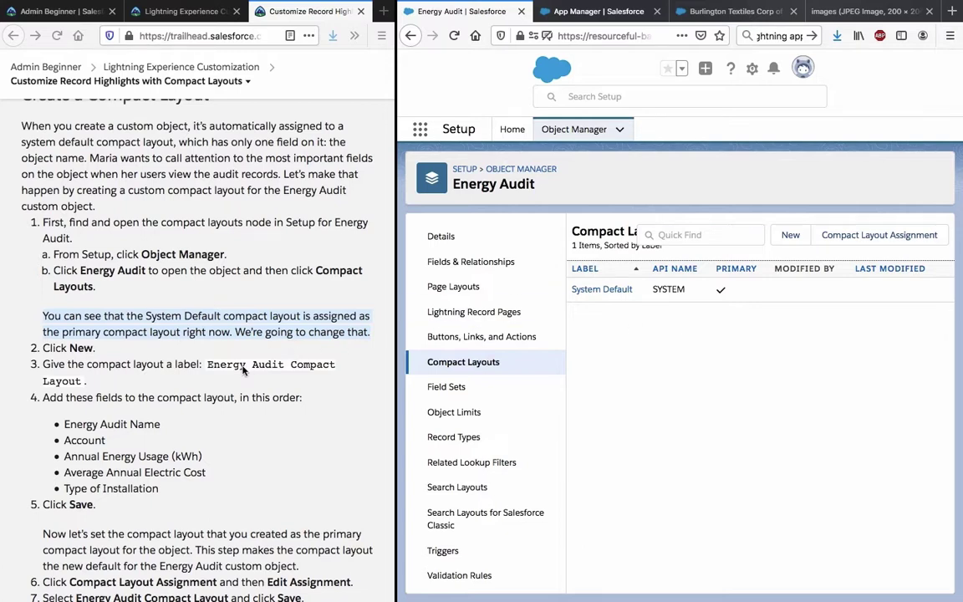
pyautogui.click(220, 333)
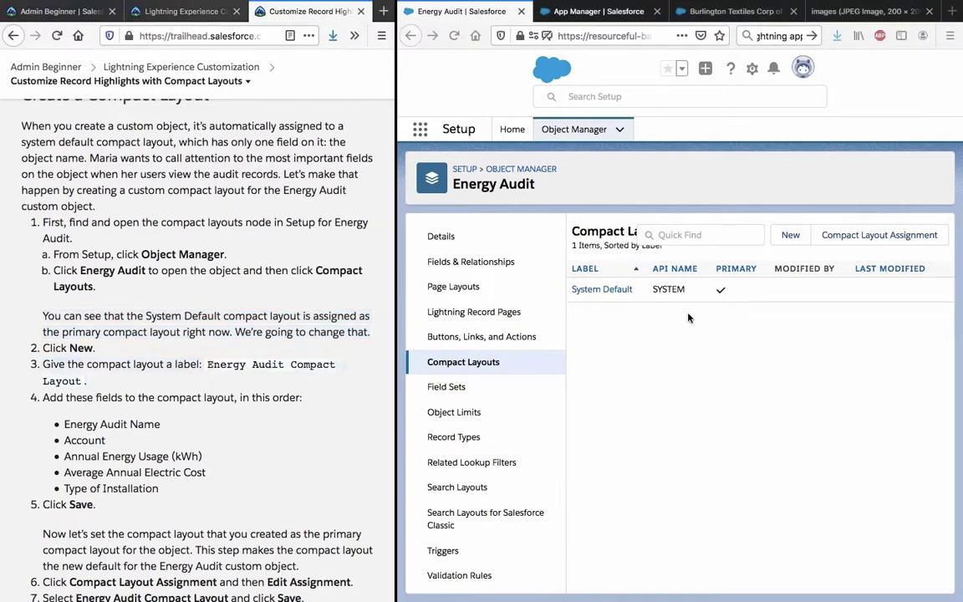
# - Start a new compact layout for the Energy Audit object and label it "Energy Audit Compact Layout"
pyautogui.click(791, 237)
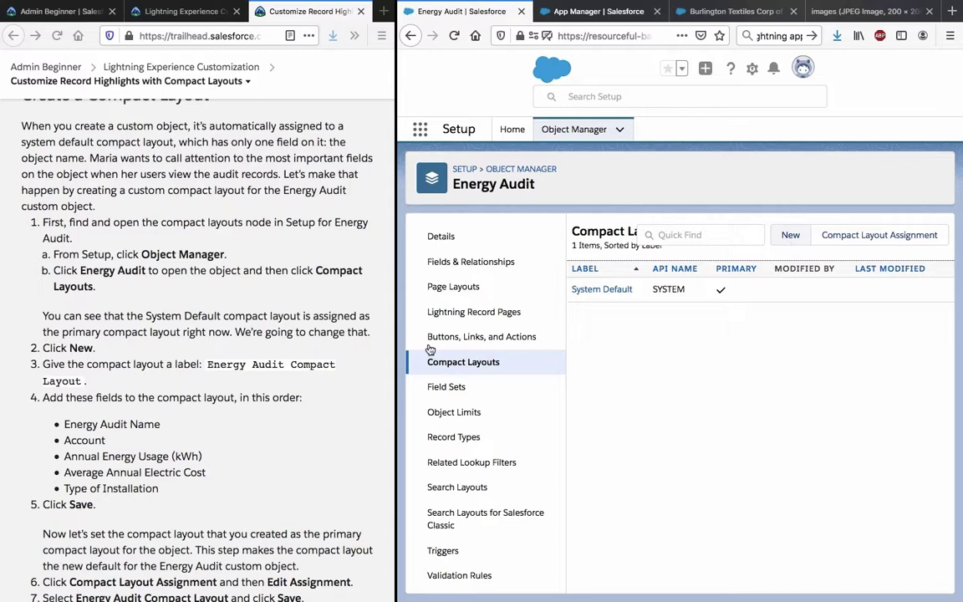
pyautogui.click(214, 366)
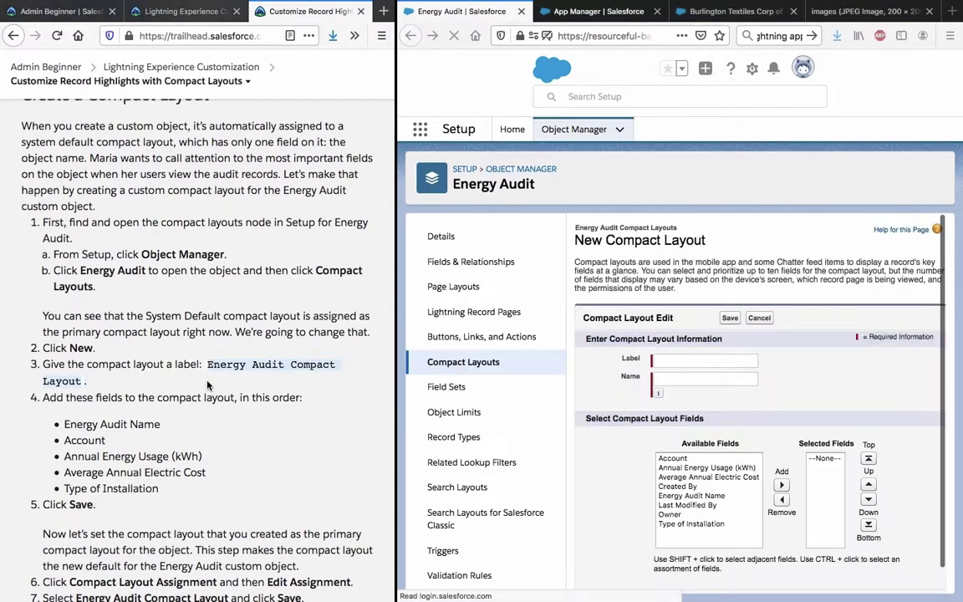
pyautogui.click(689, 360)
pyautogui.write('Energy Audit Compact Layout.')
pyautogui.press('BackSpace')
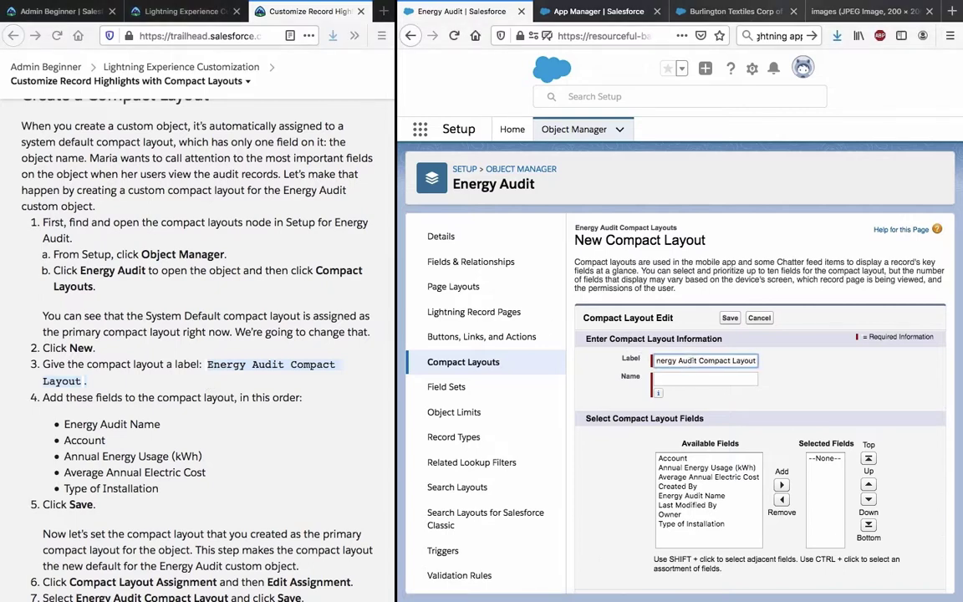
pyautogui.click(853, 354)
# - Add Energy Audit Name, Account, Annual Energy Usage (kWh), Average Annual Electric Cost and Type of Installation to the layout in this order, and save it
pyautogui.scroll(-1, 852, 355)
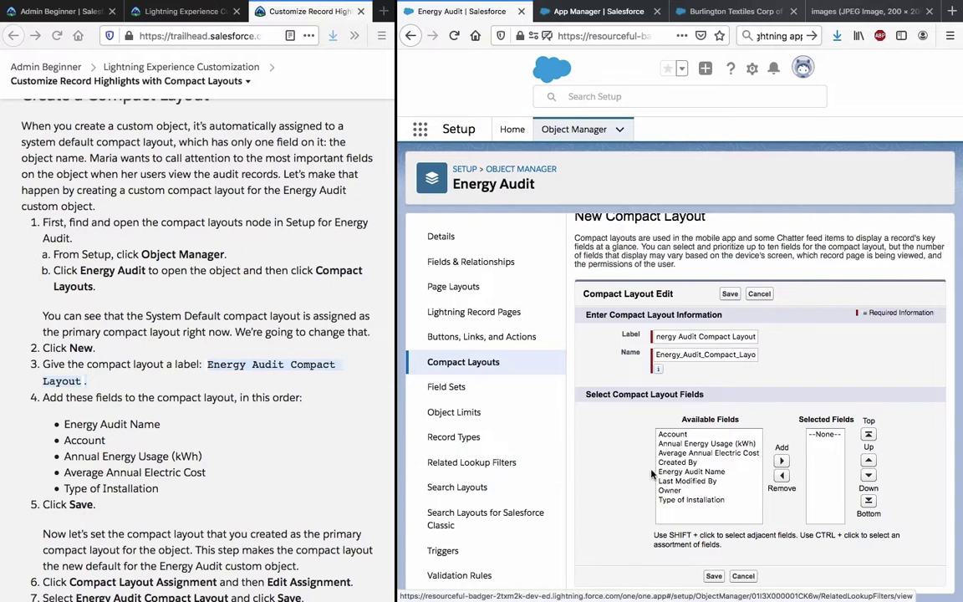
pyautogui.click(706, 474)
pyautogui.click(783, 461)
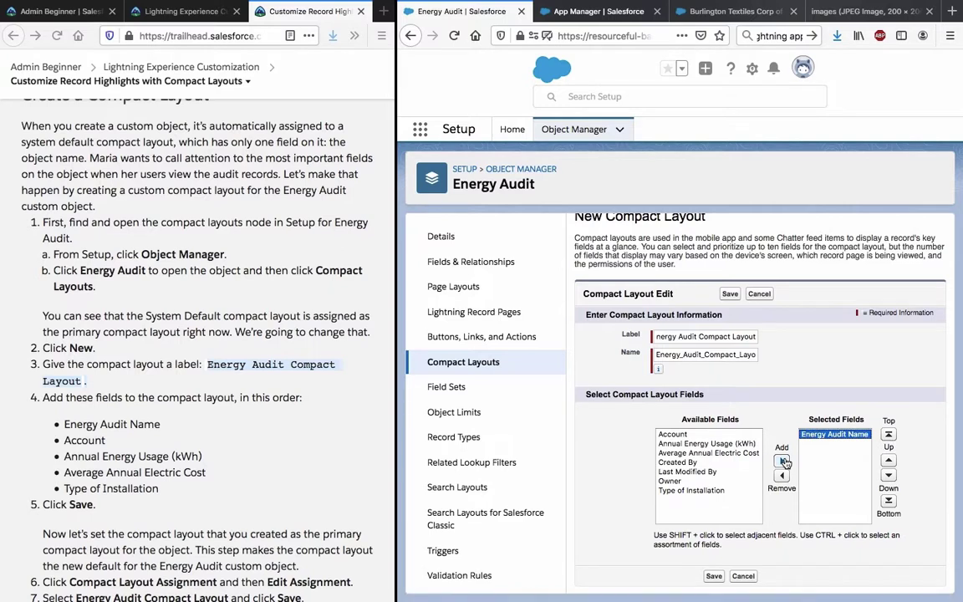
pyautogui.click(712, 435)
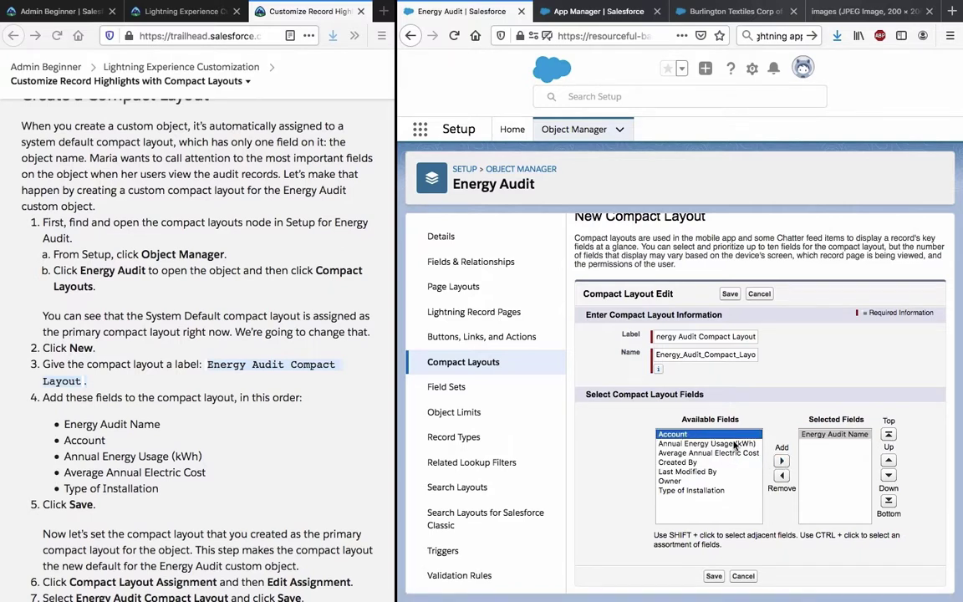
pyautogui.click(782, 460)
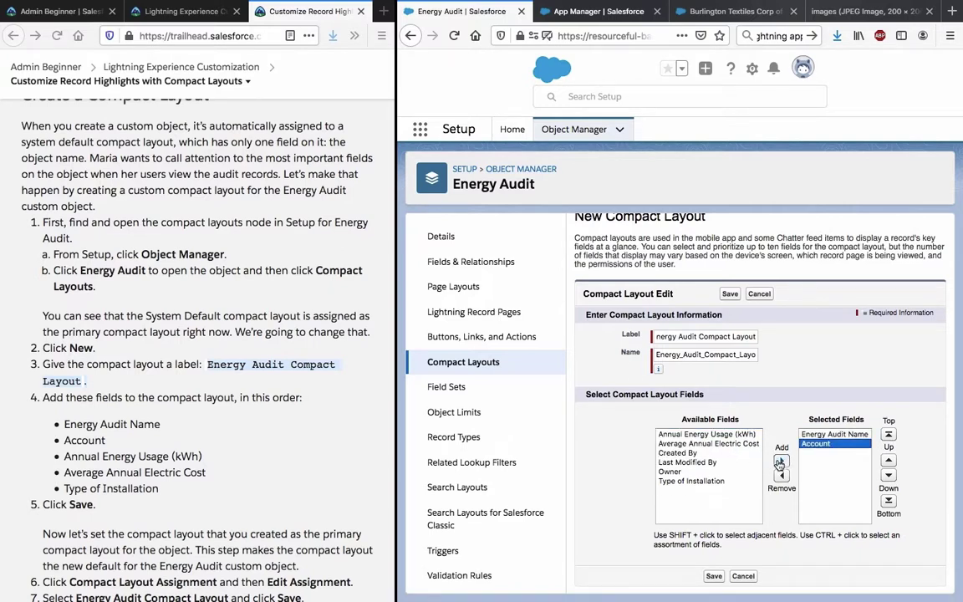
pyautogui.click(717, 435)
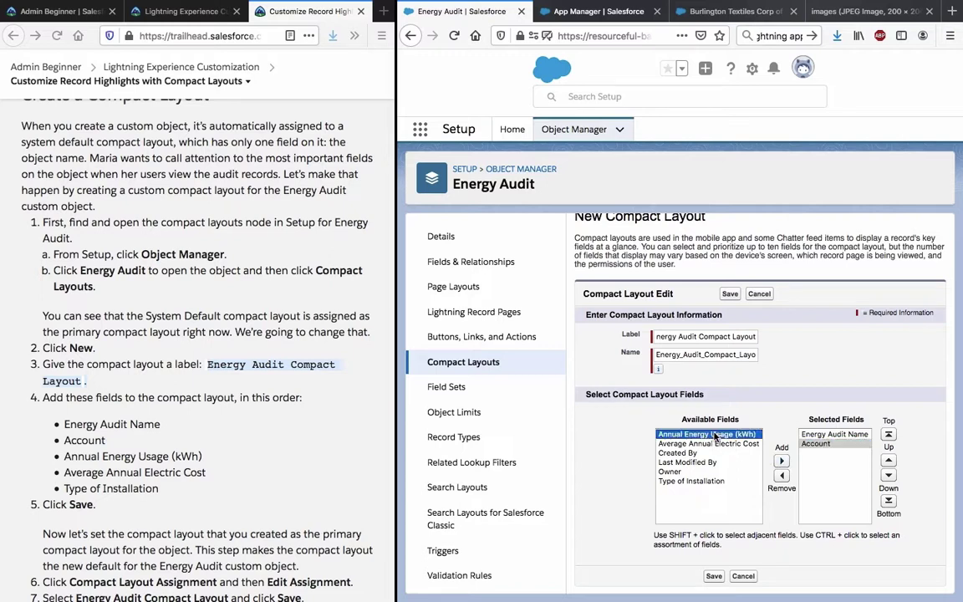
pyautogui.click(782, 463)
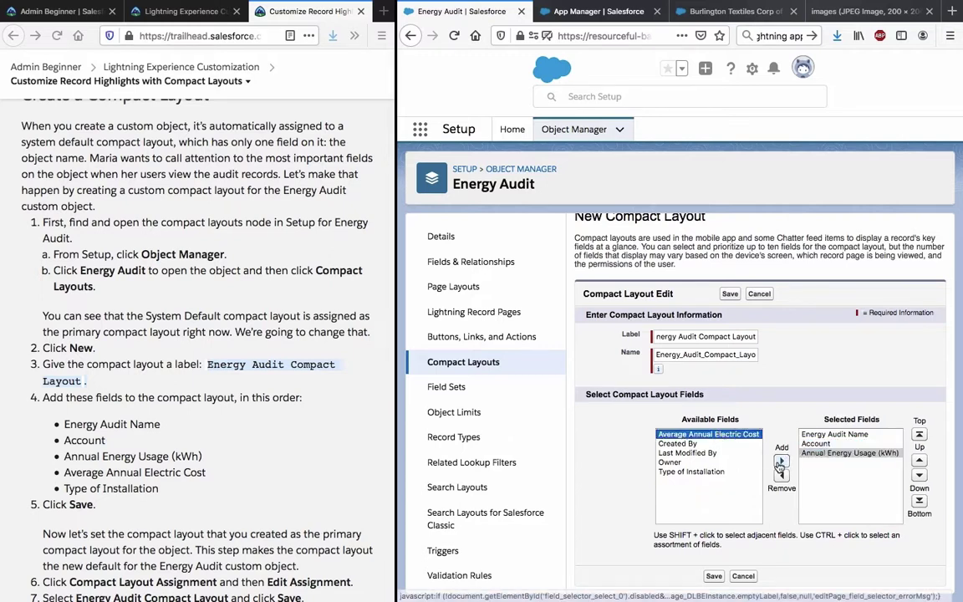
pyautogui.click(780, 462)
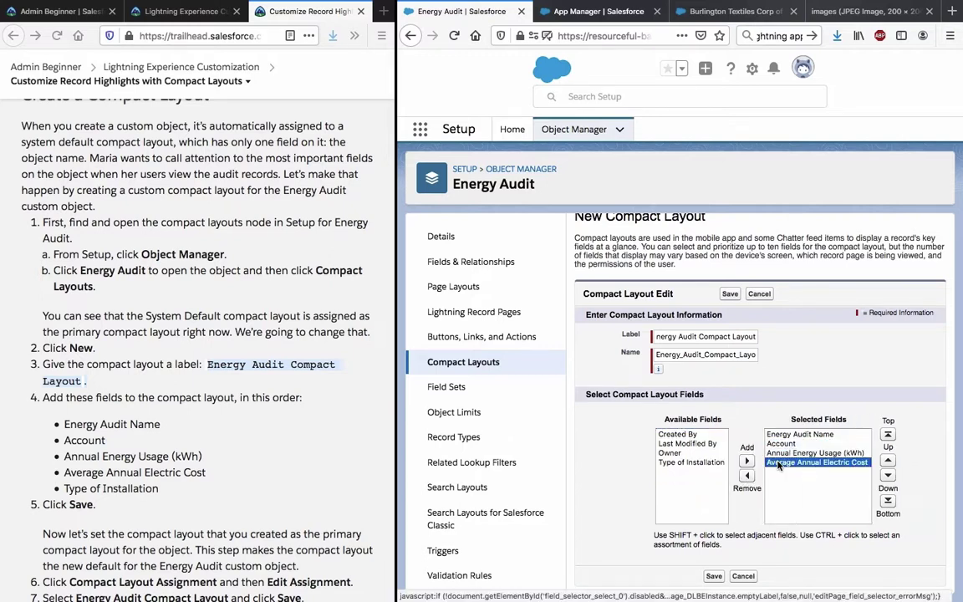
pyautogui.click(708, 464)
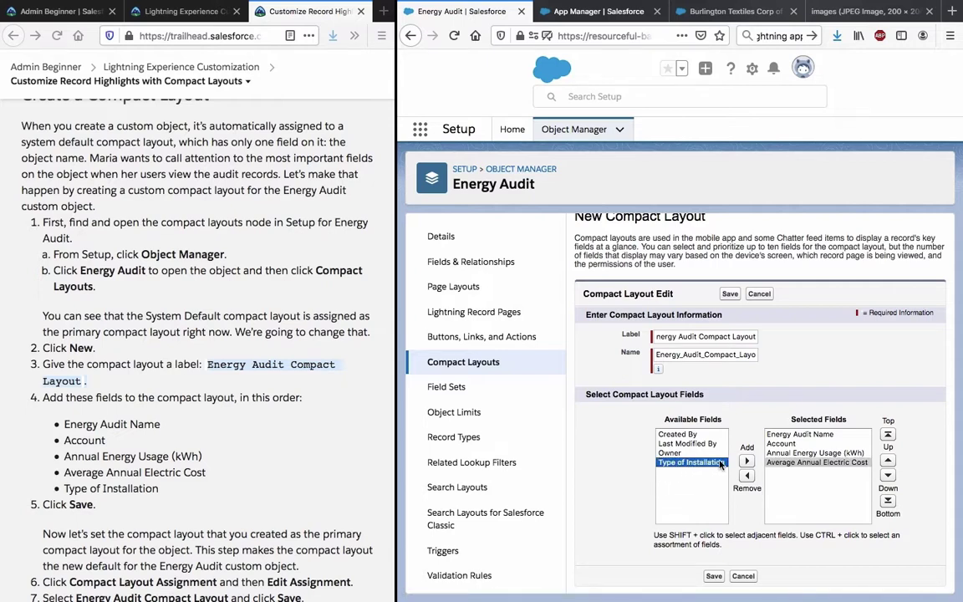
pyautogui.click(747, 460)
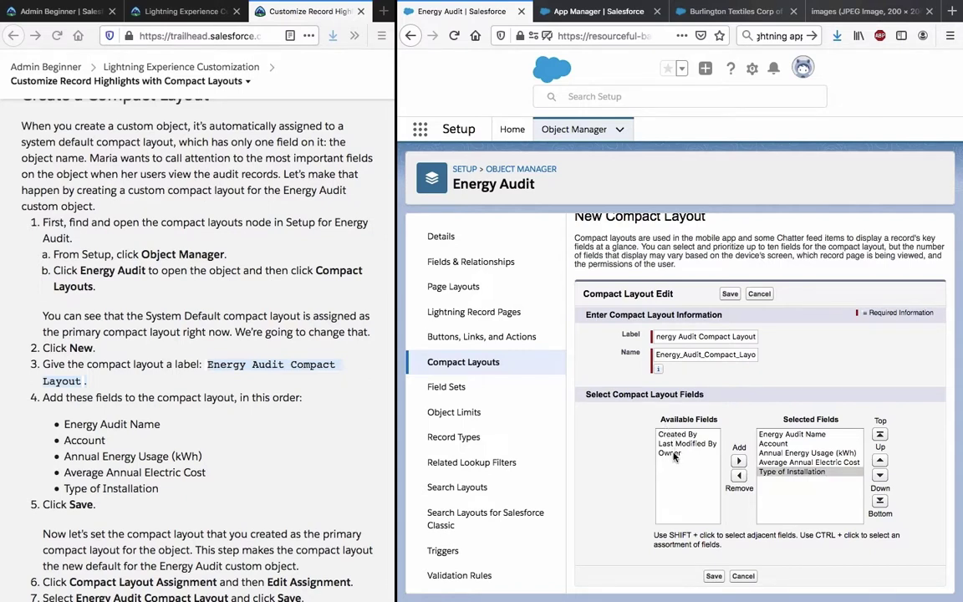
pyautogui.click(714, 576)
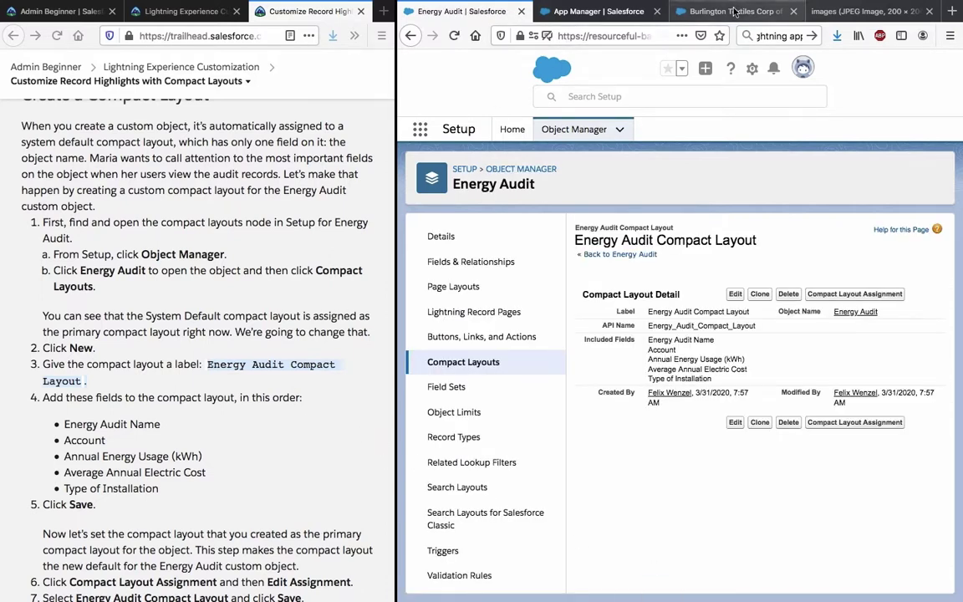
# - From the Burlington Textiles account page, find the Energy Consultations app by searching for "ene" and open its Energy Audits list
pyautogui.click(669, 11)
pyautogui.click(422, 128)
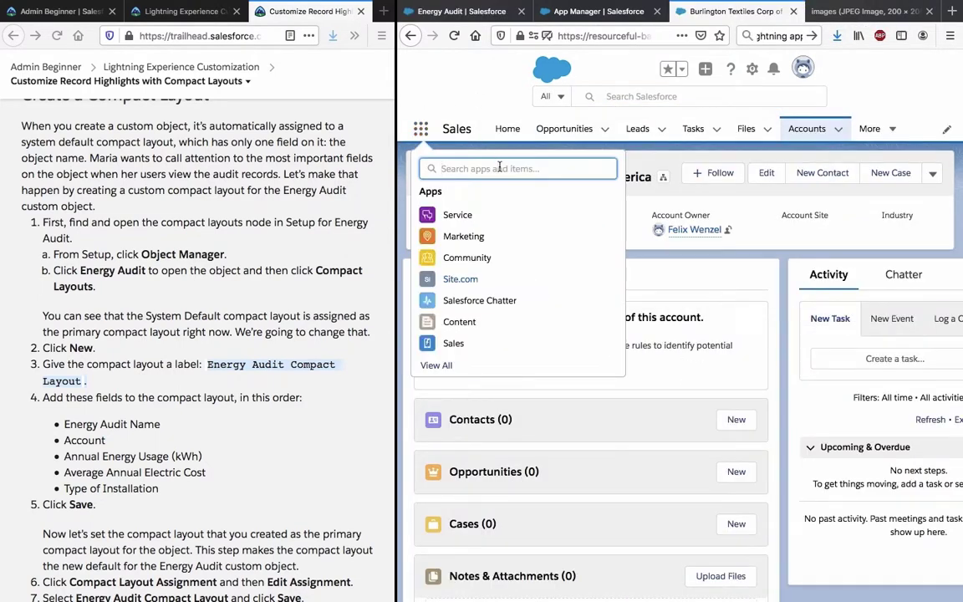
pyautogui.write('ene')
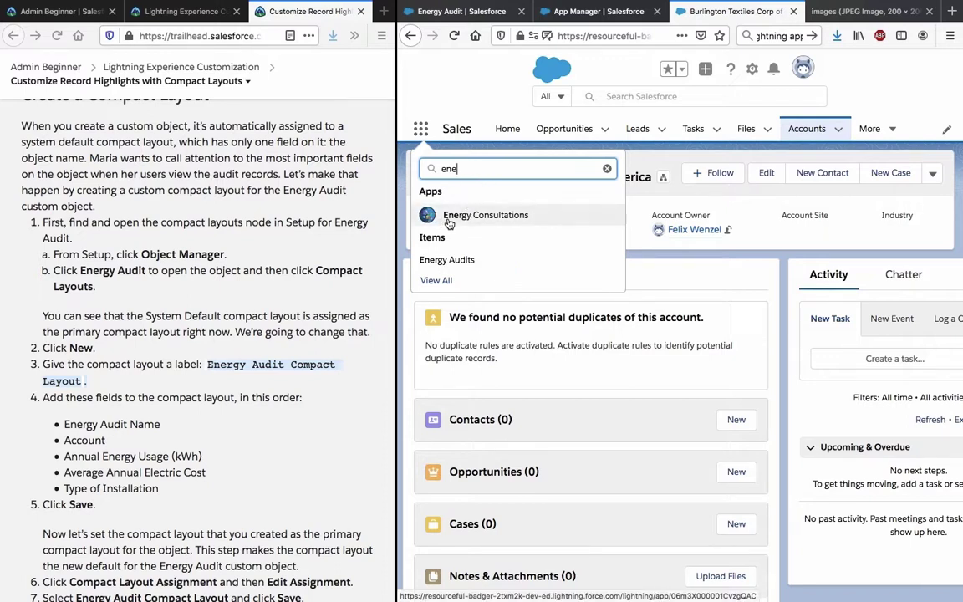
pyautogui.click(451, 261)
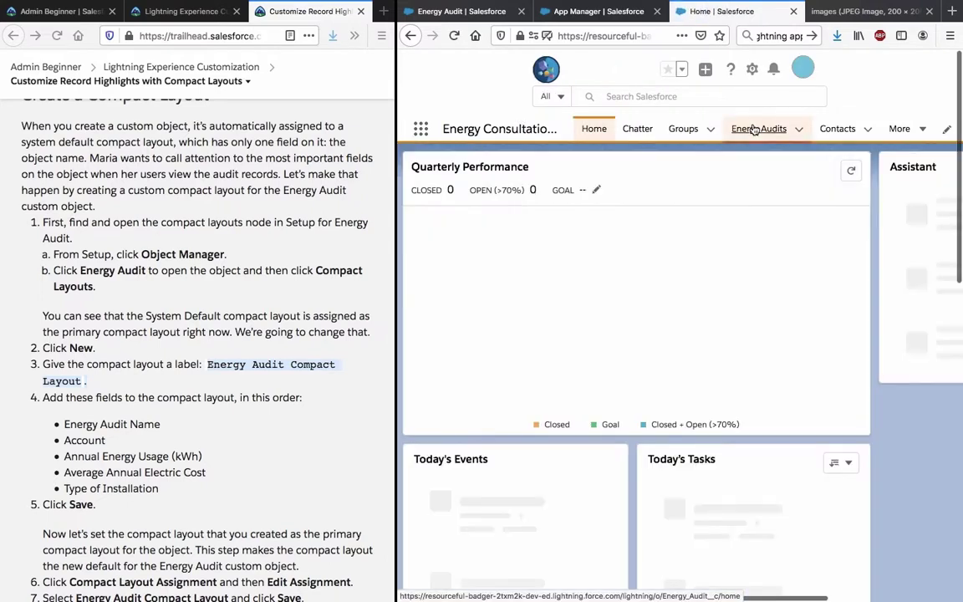
pyautogui.click(755, 130)
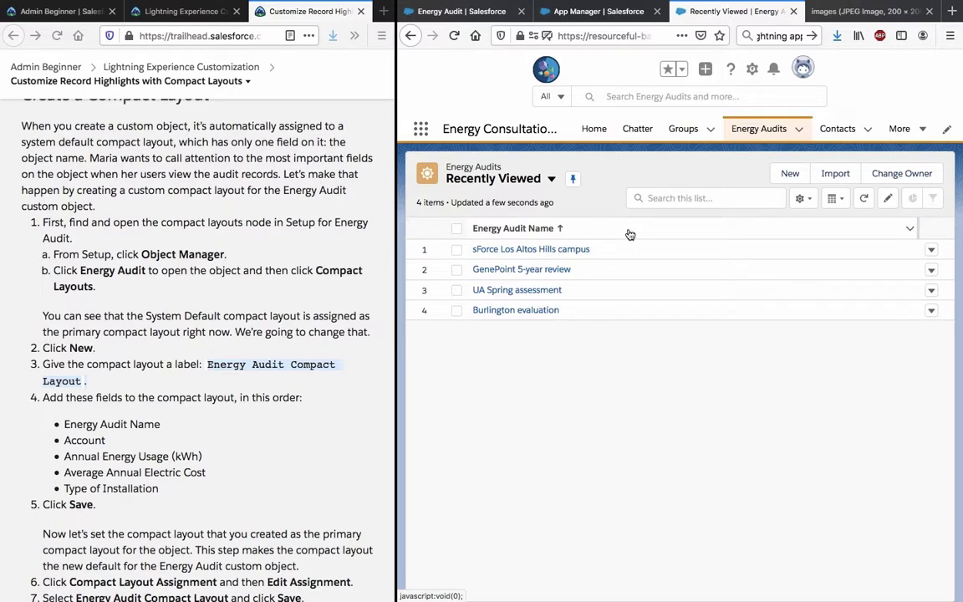
# - Narrow the Energy Audit Name column and compare the list with the compact layout fields named in the Trailhead unit
pyautogui.moveTo(917, 228); pyautogui.dragTo(642, 228)
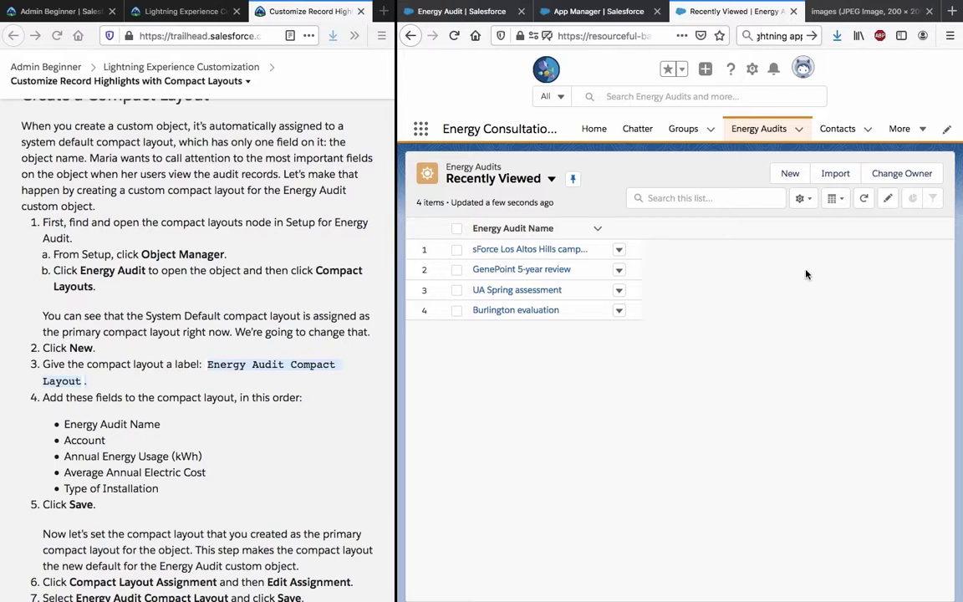
pyautogui.click(274, 366)
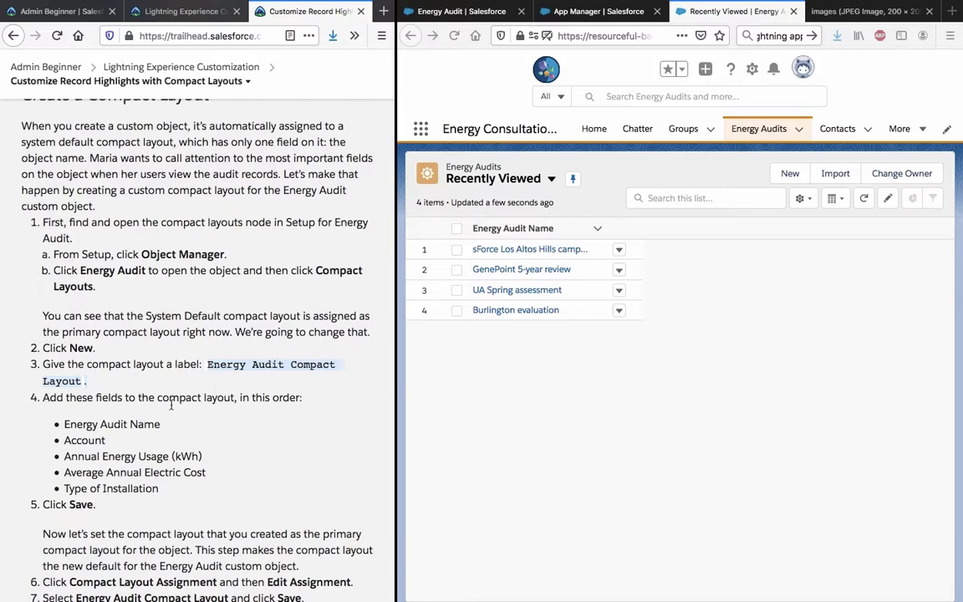
pyautogui.doubleClick(92, 439)
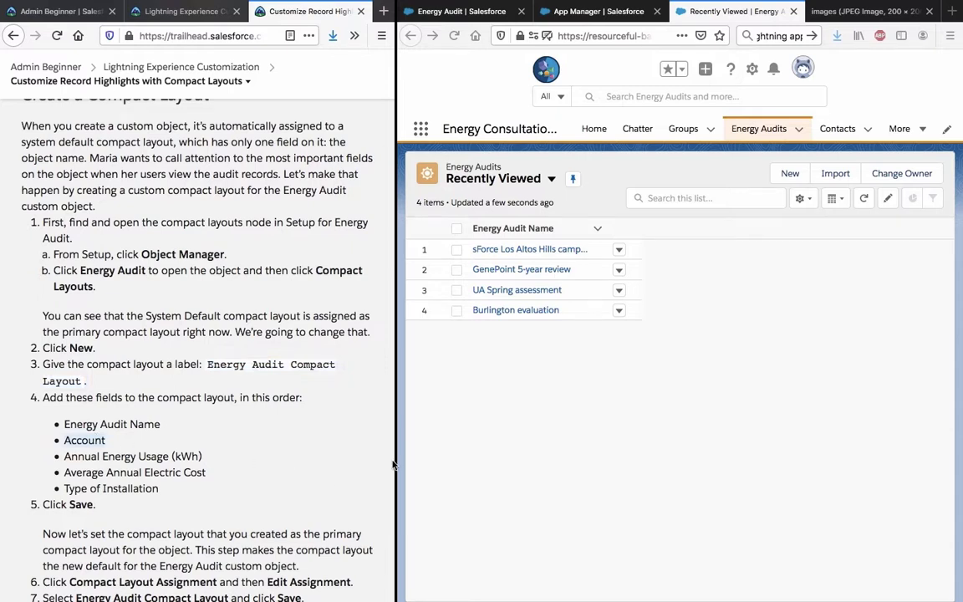
pyautogui.click(543, 423)
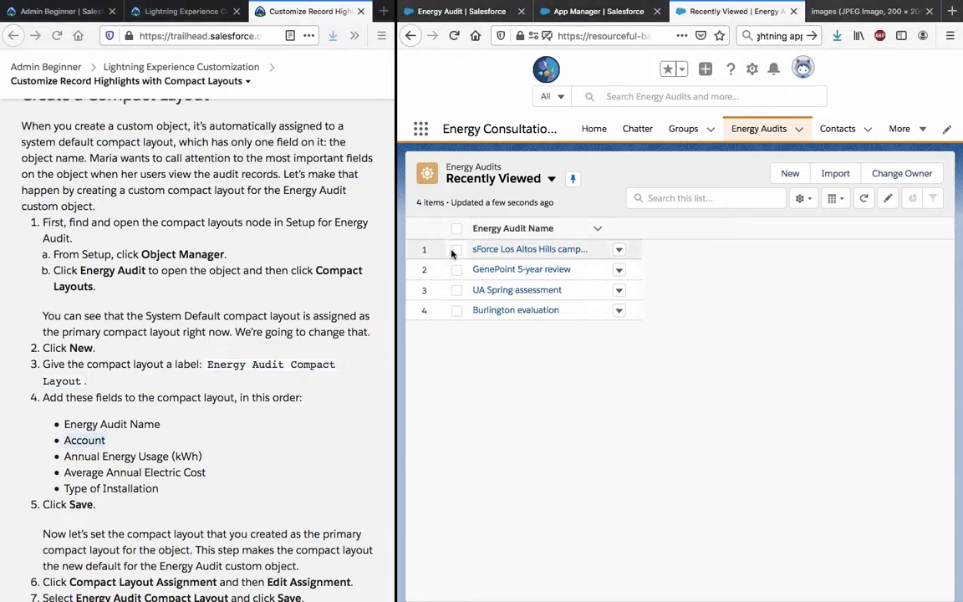
# - Switch the Energy Audits list to the All view and read the Trailhead instruction about setting the primary compact layout
pyautogui.click(549, 180)
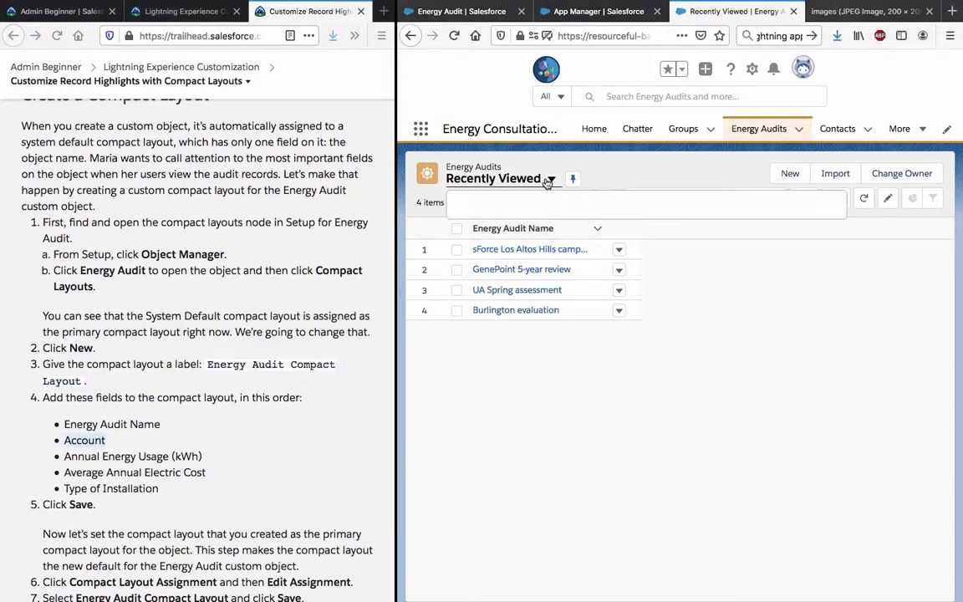
pyautogui.click(500, 228)
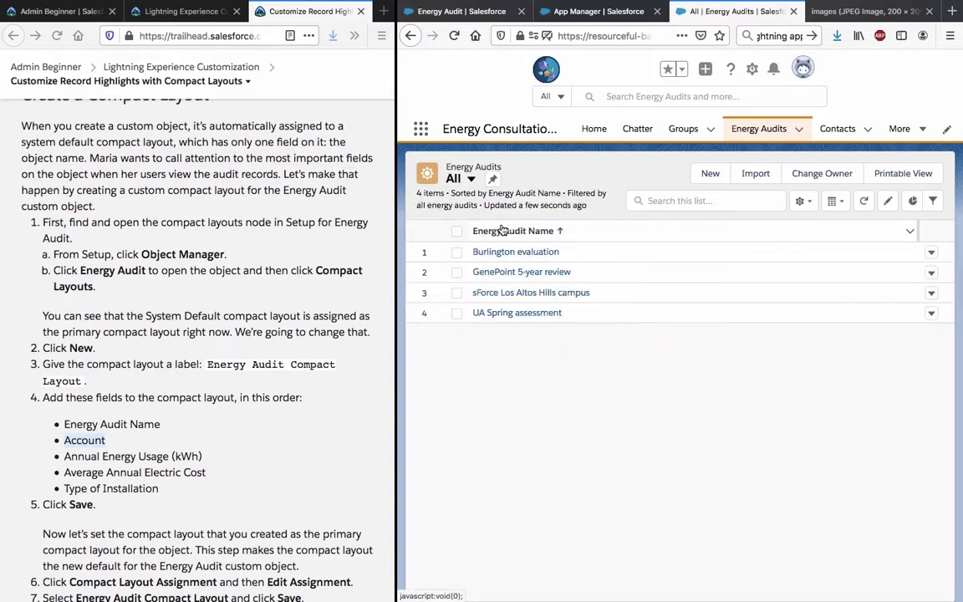
pyautogui.scroll(-3, 238, 395)
pyautogui.scroll(-1, 238, 395)
pyautogui.tripleClick(237, 391)
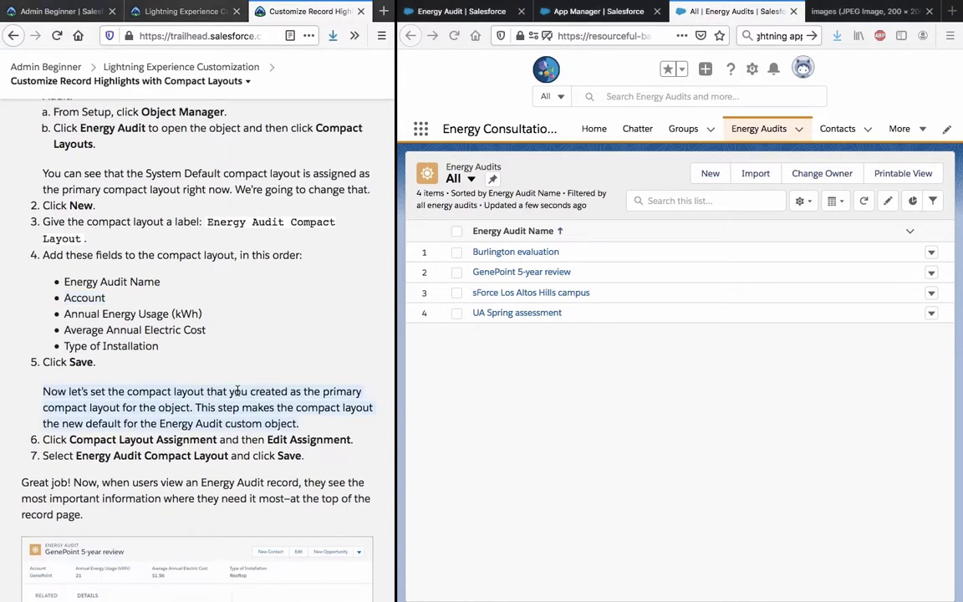
# - Return to the Energy Audit Compact Layout detail page in Setup and open its compact layout assignment
pyautogui.click(460, 11)
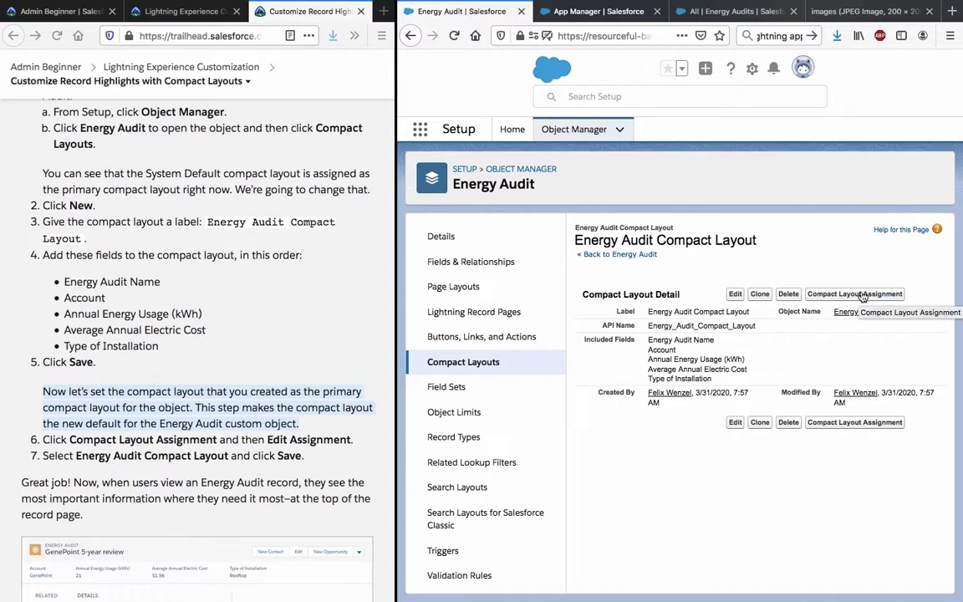
pyautogui.click(247, 422)
pyautogui.click(188, 407)
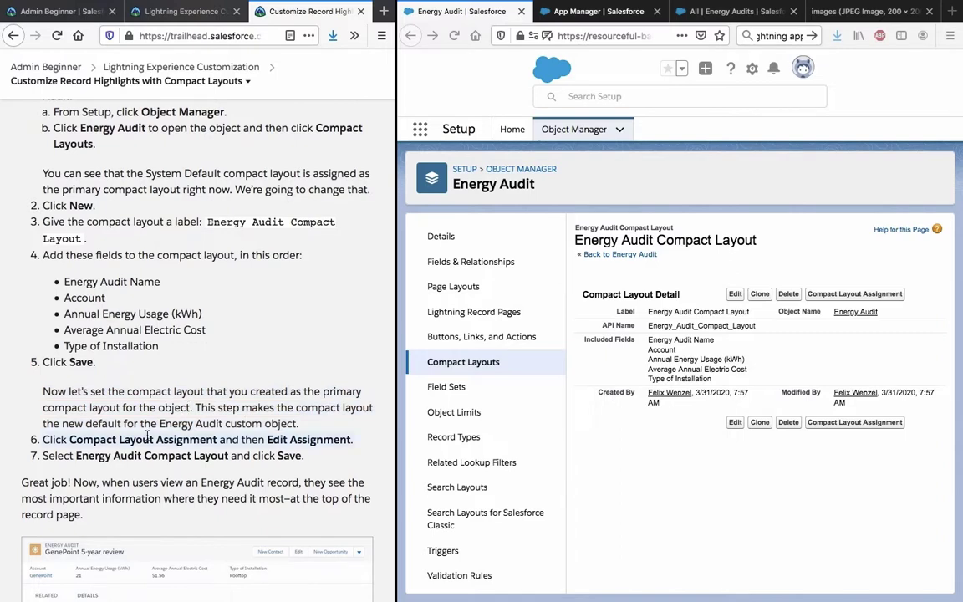
pyautogui.click(848, 293)
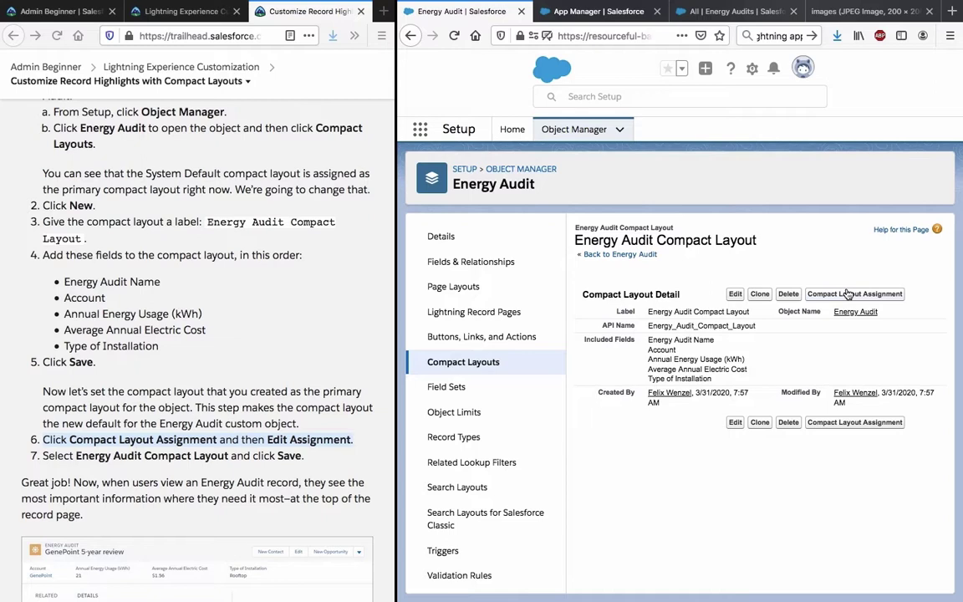
pyautogui.click(848, 294)
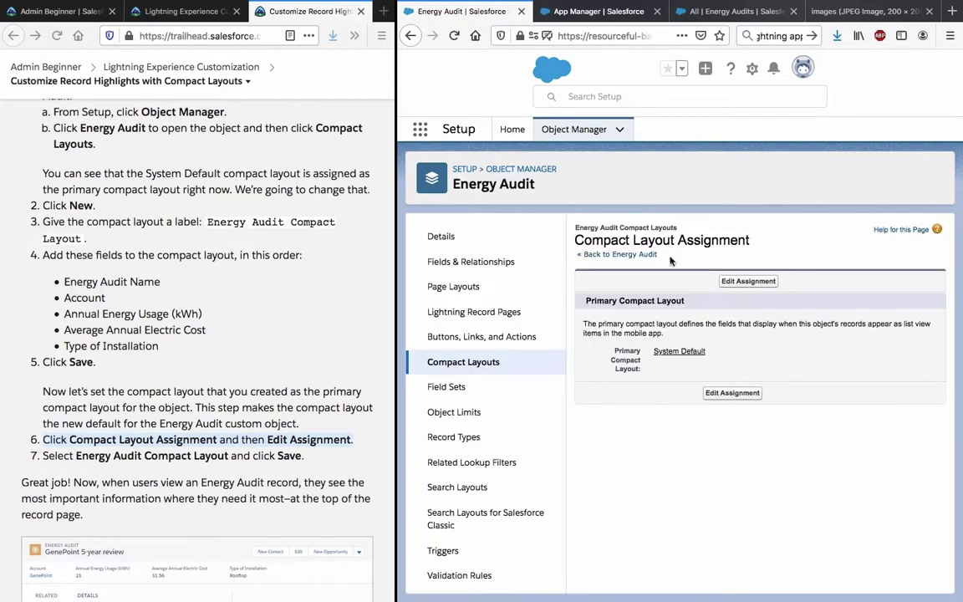
# - Assign Energy Audit Compact Layout as the primary compact layout, save, and reopen the object's compact layouts list
pyautogui.click(735, 392)
pyautogui.click(729, 334)
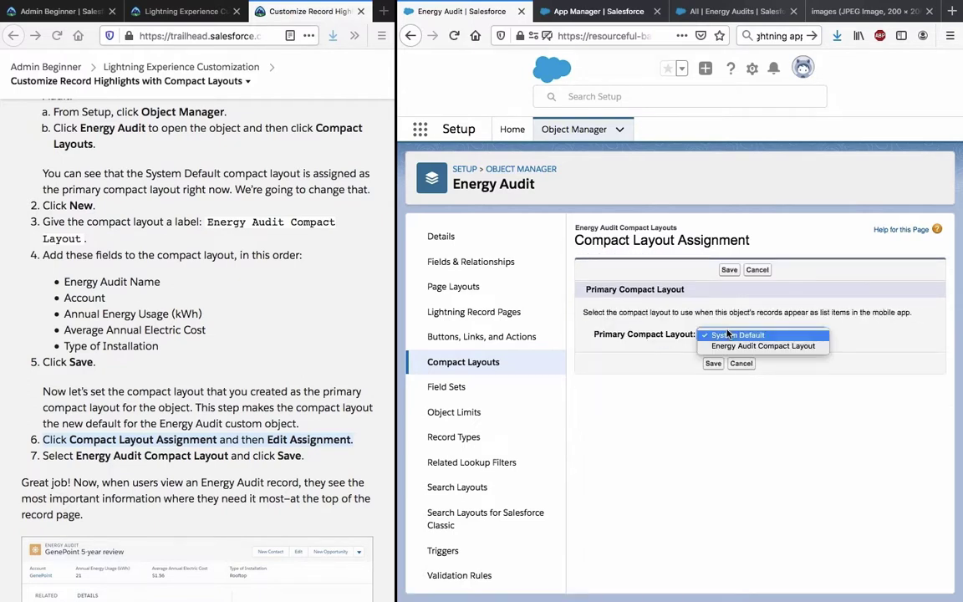
pyautogui.click(729, 346)
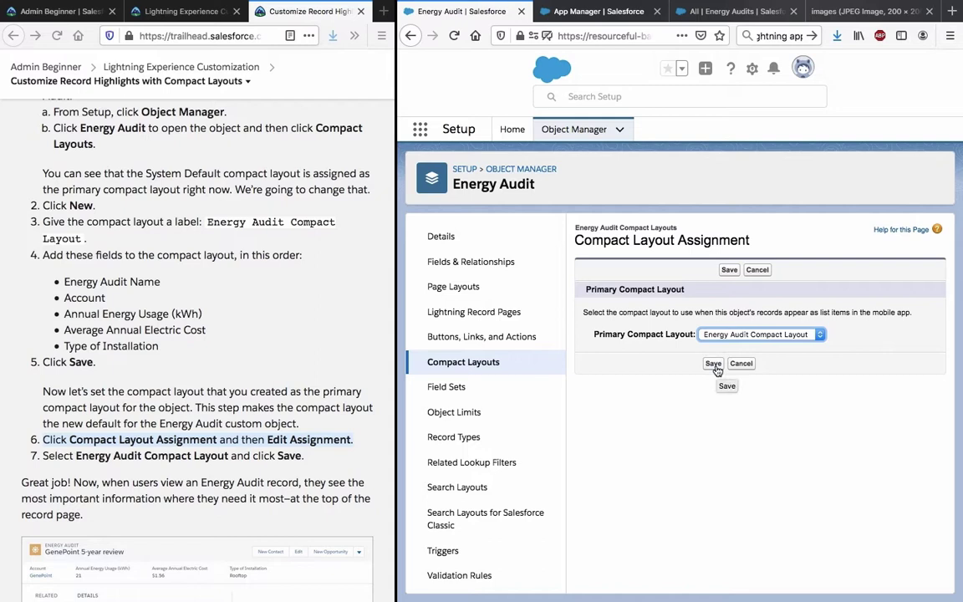
pyautogui.click(714, 366)
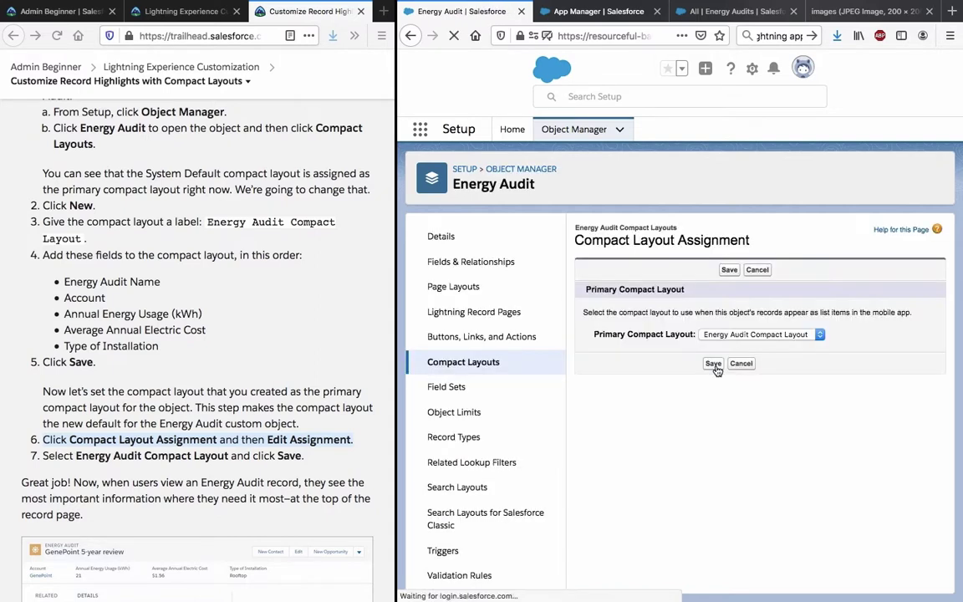
pyautogui.click(715, 366)
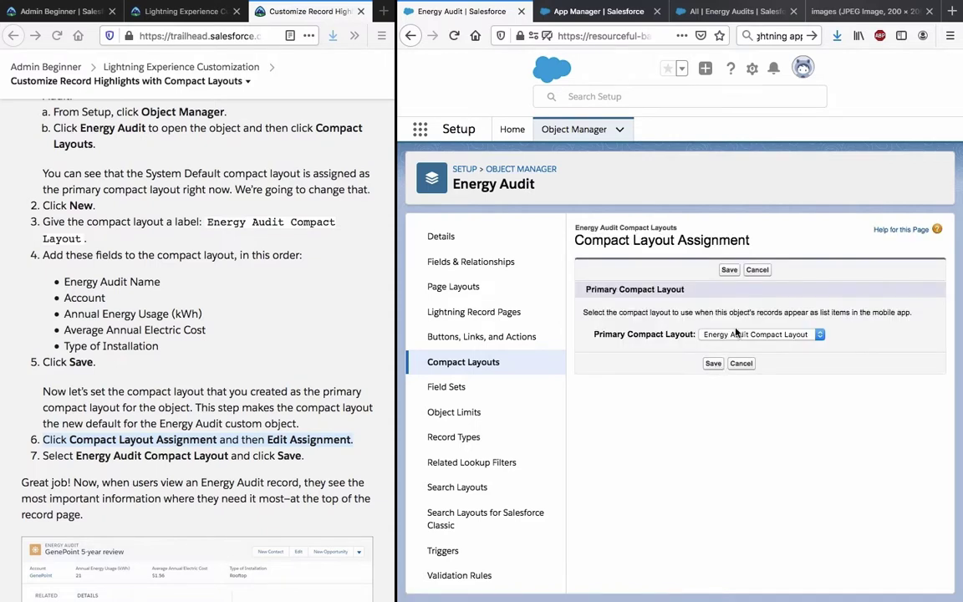
pyautogui.click(757, 335)
pyautogui.click(736, 336)
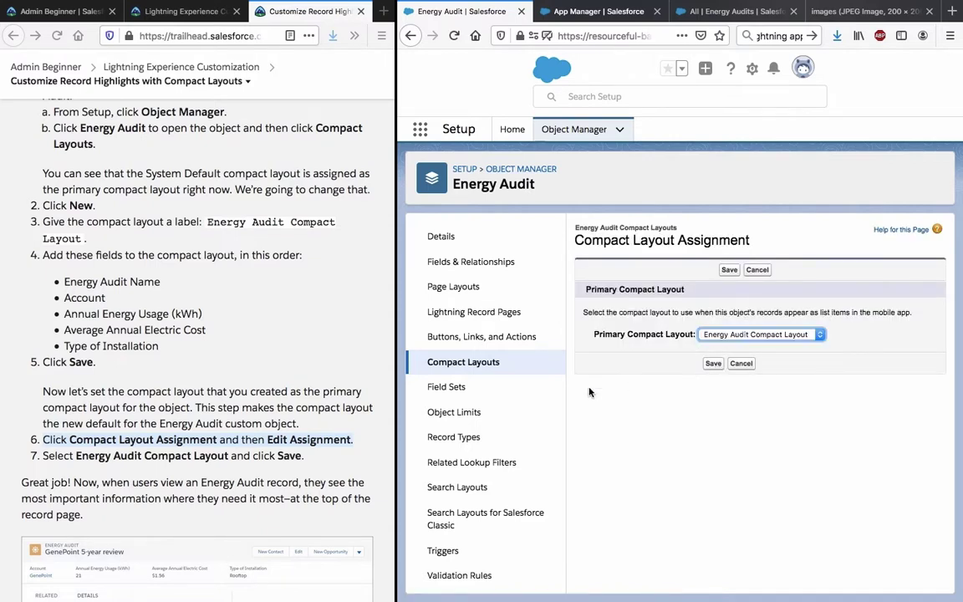
pyautogui.click(483, 363)
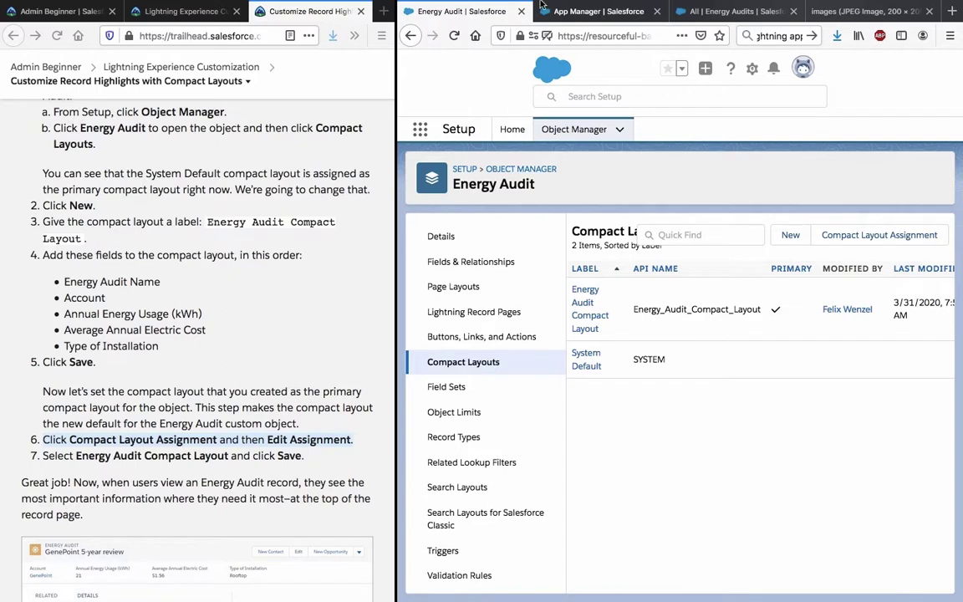
# - Reload the Energy Audits list, open the Burlington evaluation record and dismiss the Compact Setting prompt
pyautogui.click(711, 12)
pyautogui.click(454, 35)
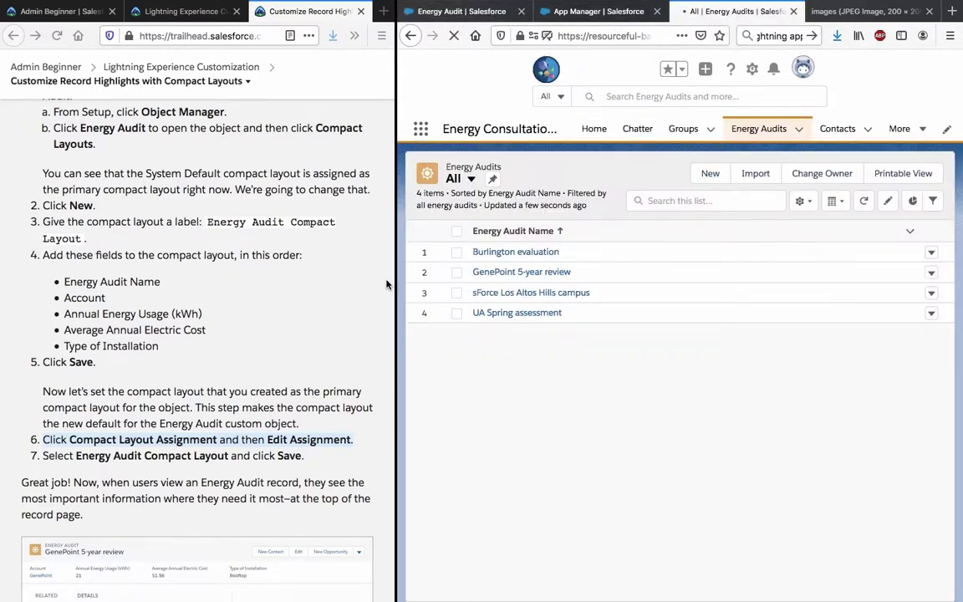
pyautogui.scroll(-2, 349, 321)
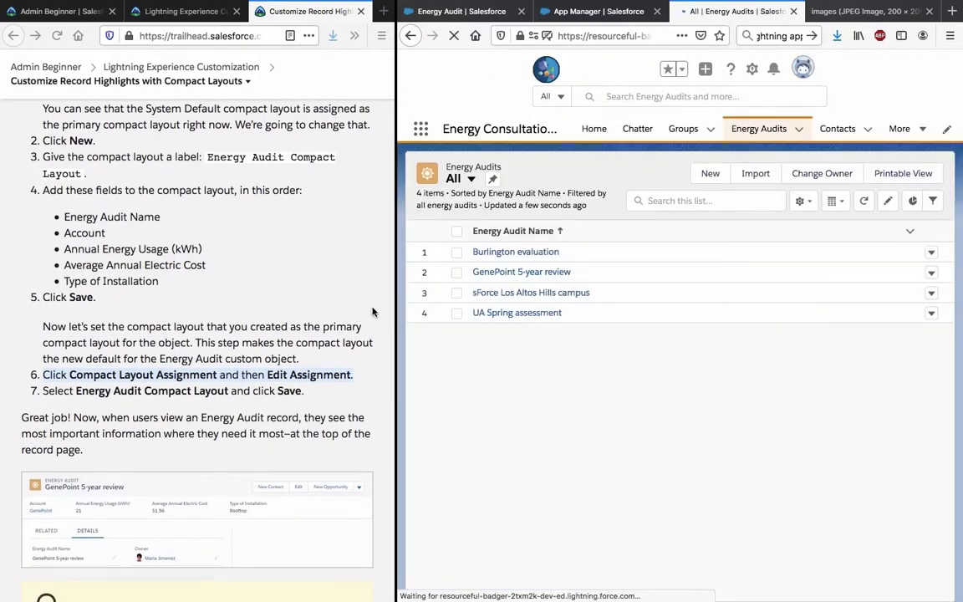
pyautogui.click(516, 253)
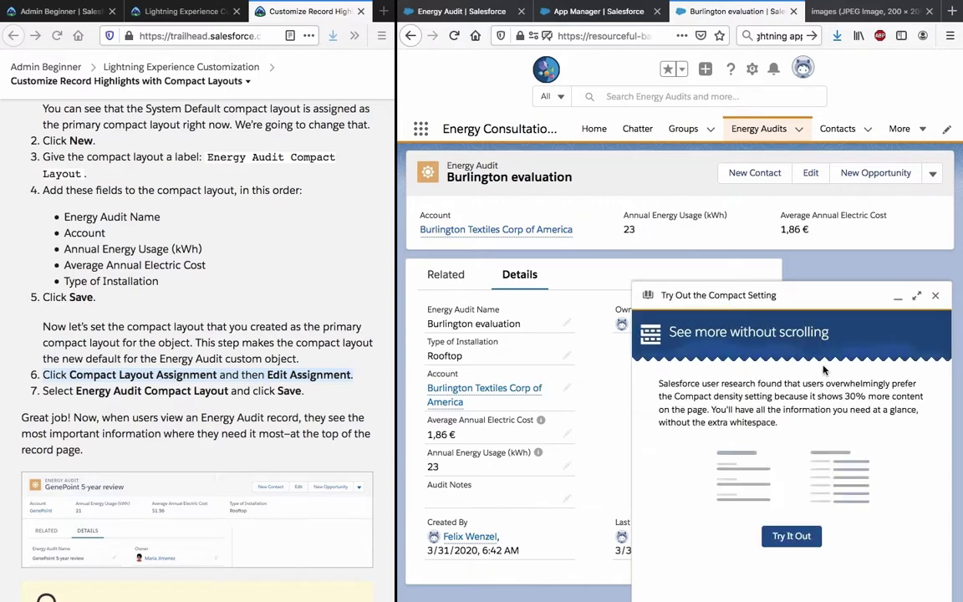
pyautogui.click(937, 295)
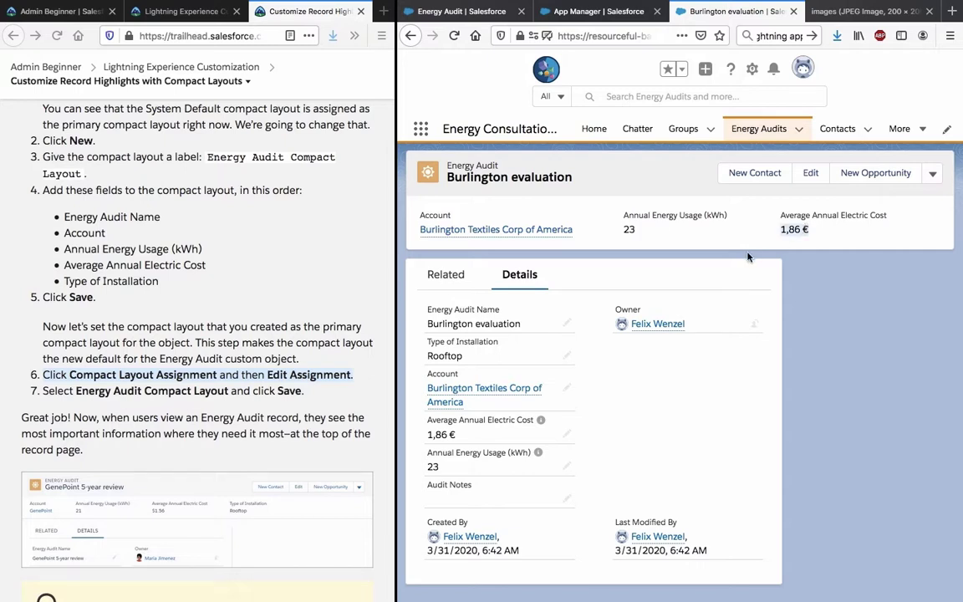
# - Compare the Burlington evaluation header with the unit's field list, focusing on Type of Installation, and widen the Trailhead window
pyautogui.click(254, 256)
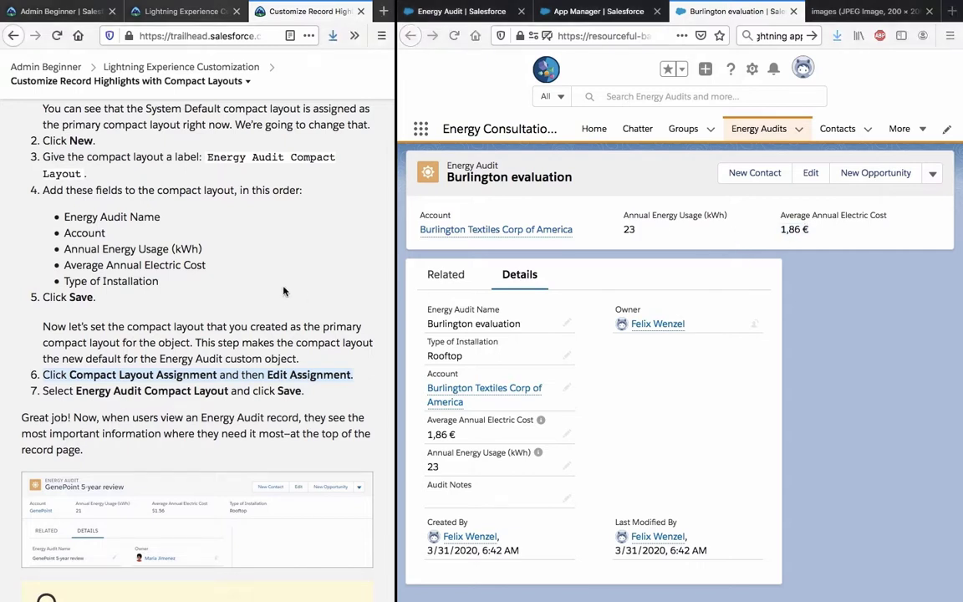
pyautogui.tripleClick(187, 281)
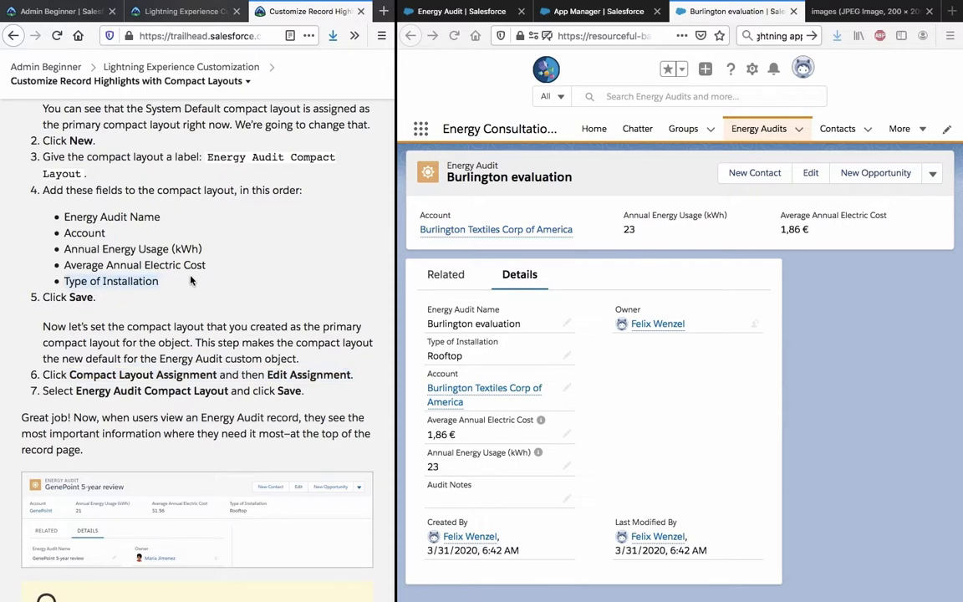
pyautogui.hscroll(3, 753, 272)
pyautogui.hscroll(-3, 753, 272)
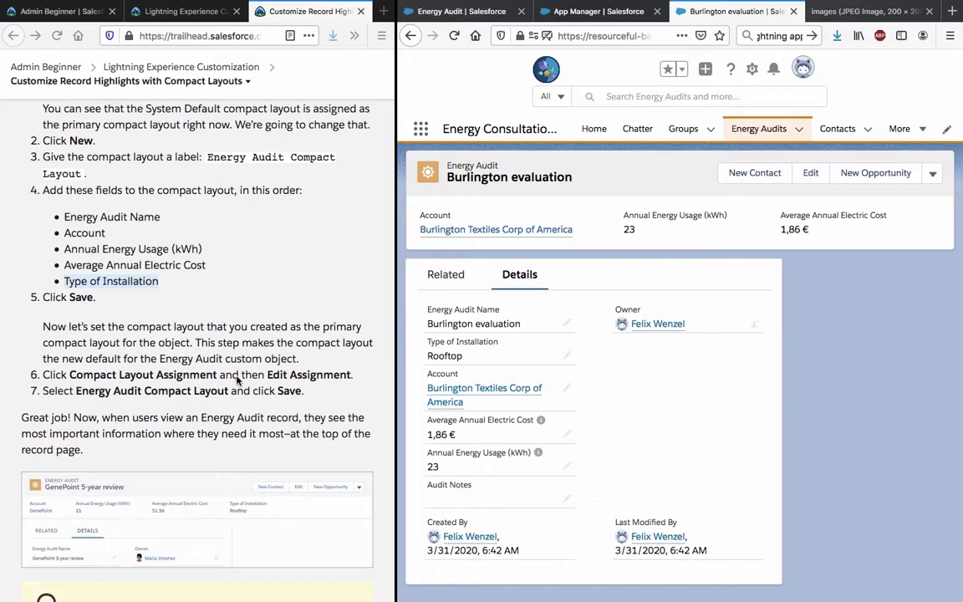
pyautogui.hscroll(2, 757, 230)
pyautogui.moveTo(395, 216); pyautogui.dragTo(509, 191)
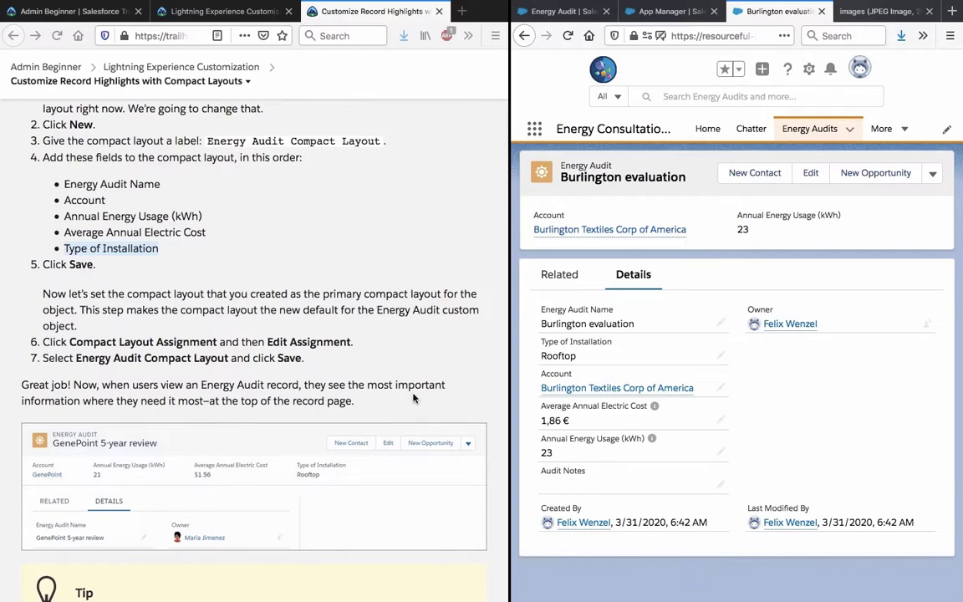
# - Read the Trailhead tip on record types and the hands-on challenge for the custom Opportunity compact layout
pyautogui.scroll(-3, 412, 398)
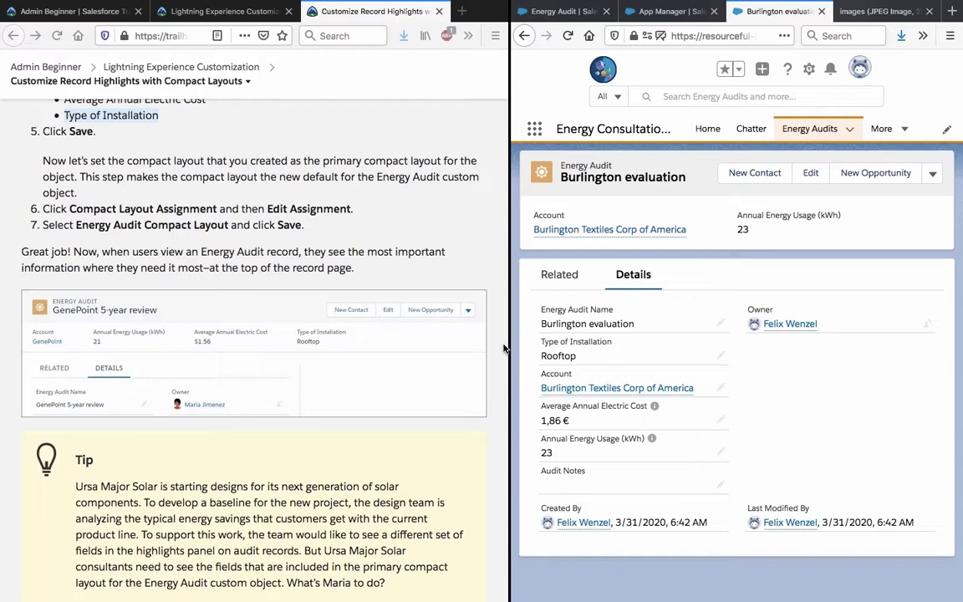
pyautogui.scroll(-5, 368, 287)
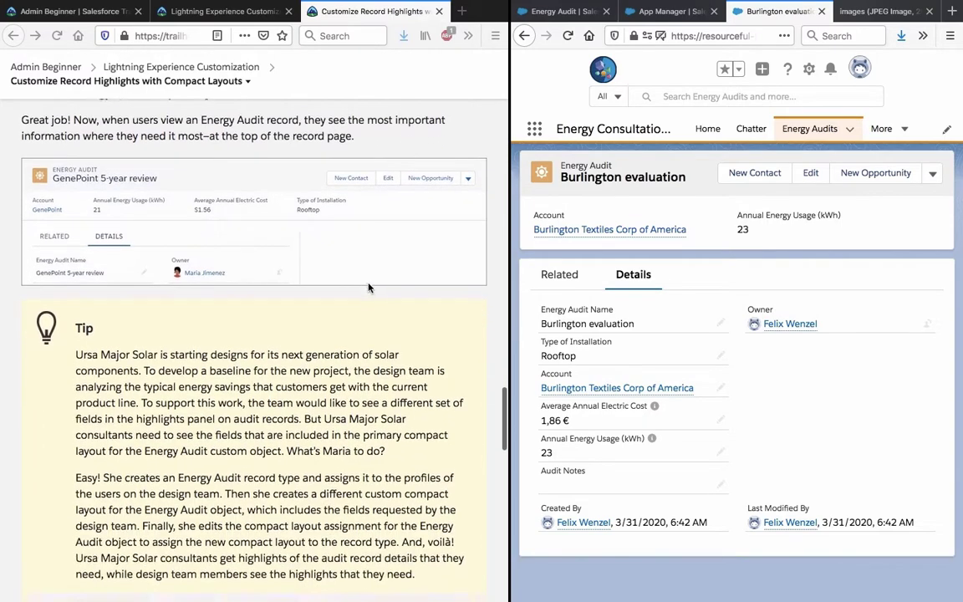
pyautogui.tripleClick(247, 266)
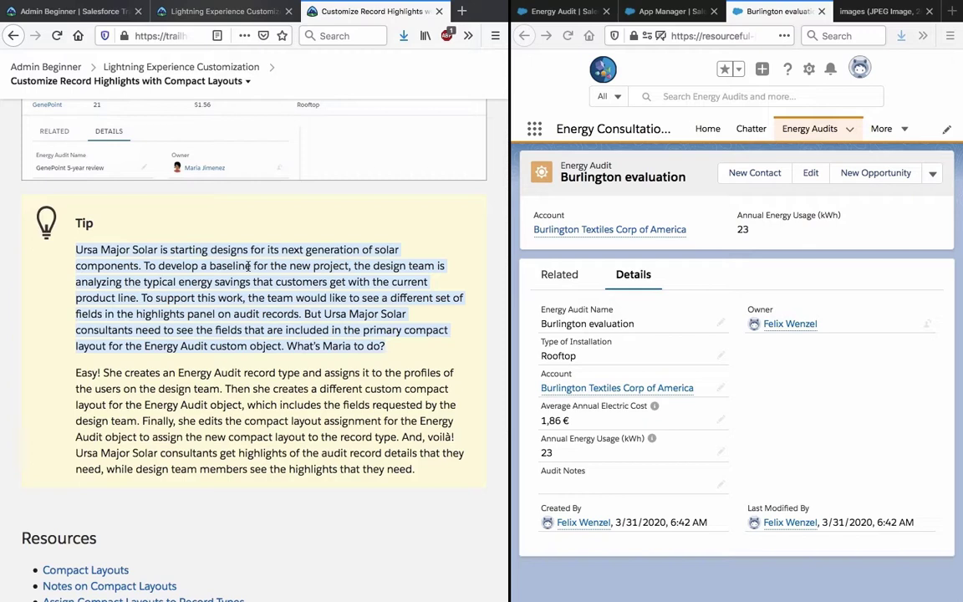
pyautogui.click(248, 266)
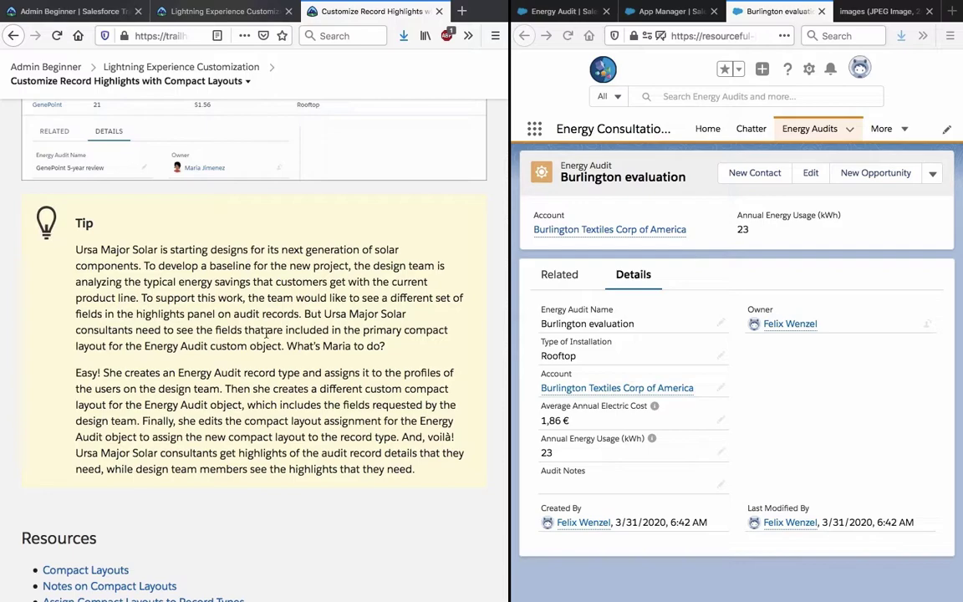
pyautogui.scroll(-1, 268, 342)
pyautogui.scroll(-5, 268, 342)
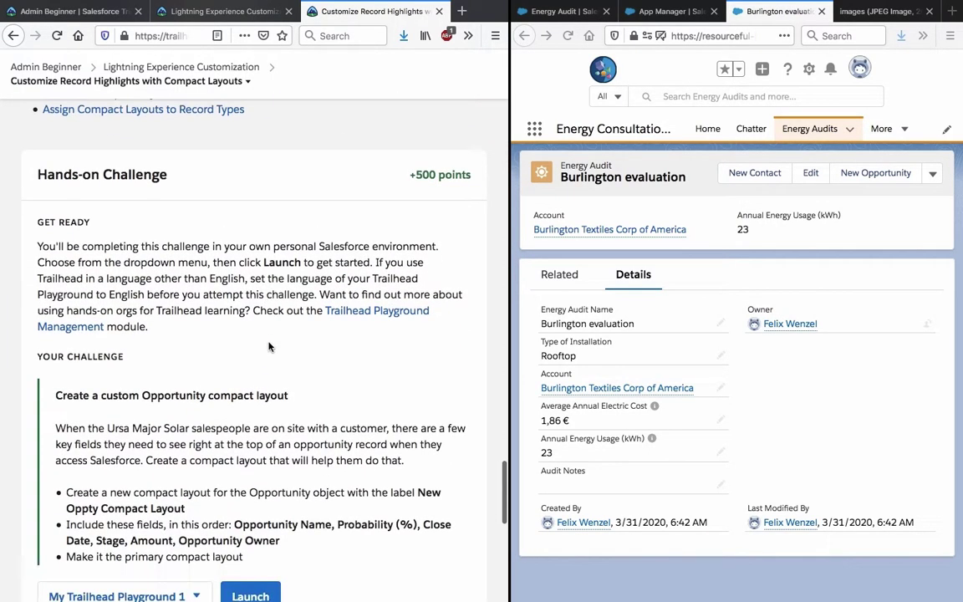
pyautogui.scroll(-2, 268, 346)
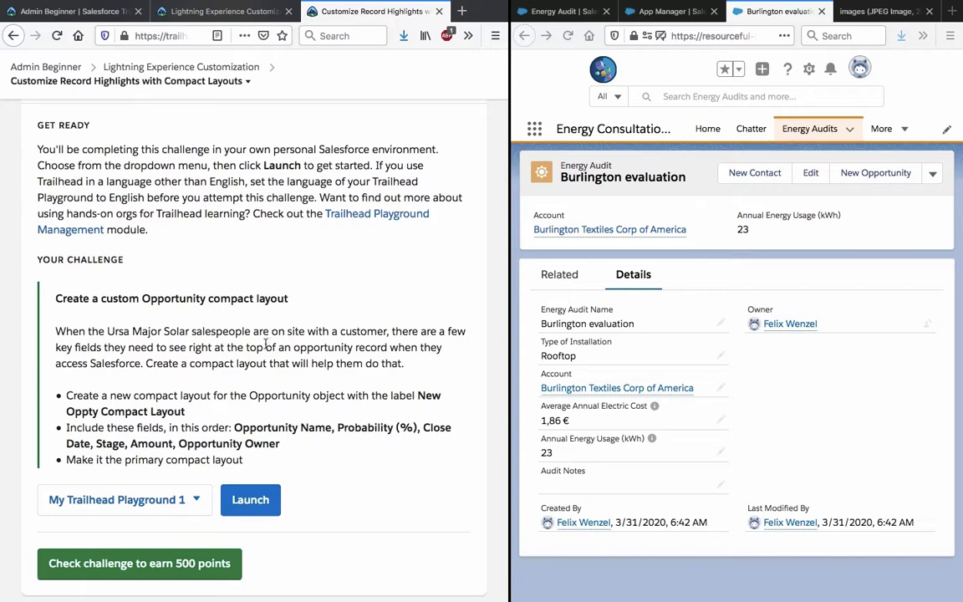
pyautogui.tripleClick(215, 395)
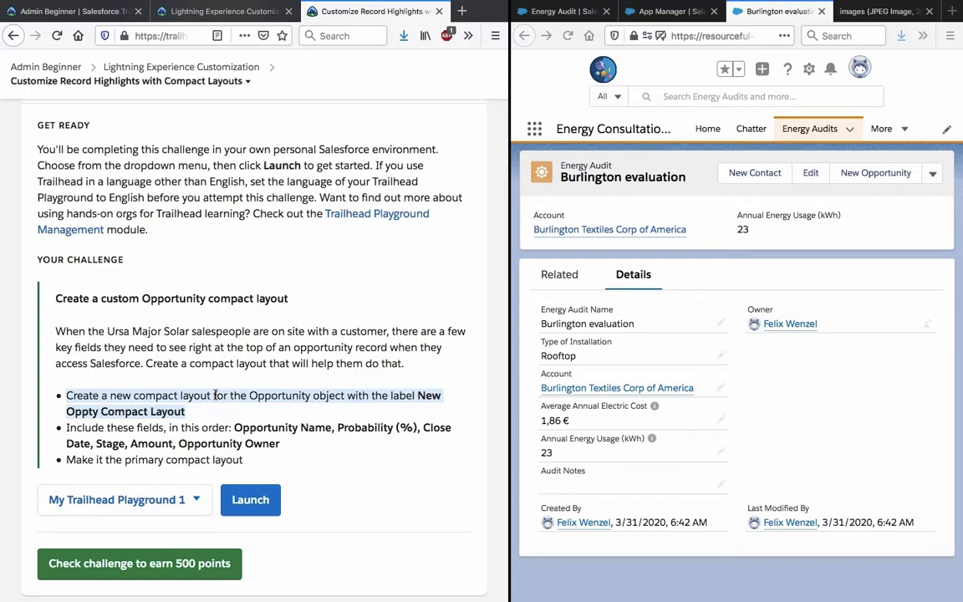
pyautogui.click(215, 395)
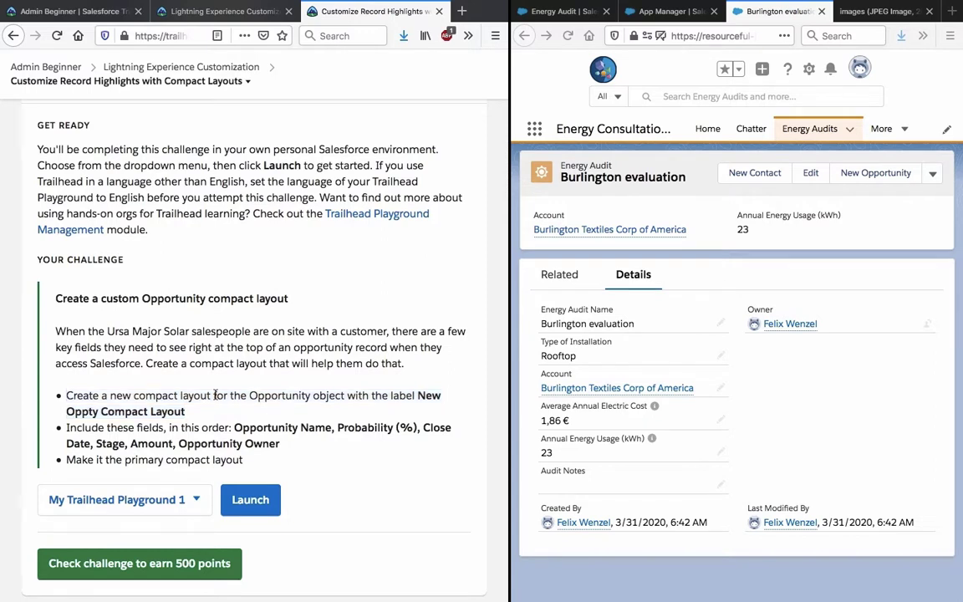
pyautogui.click(580, 10)
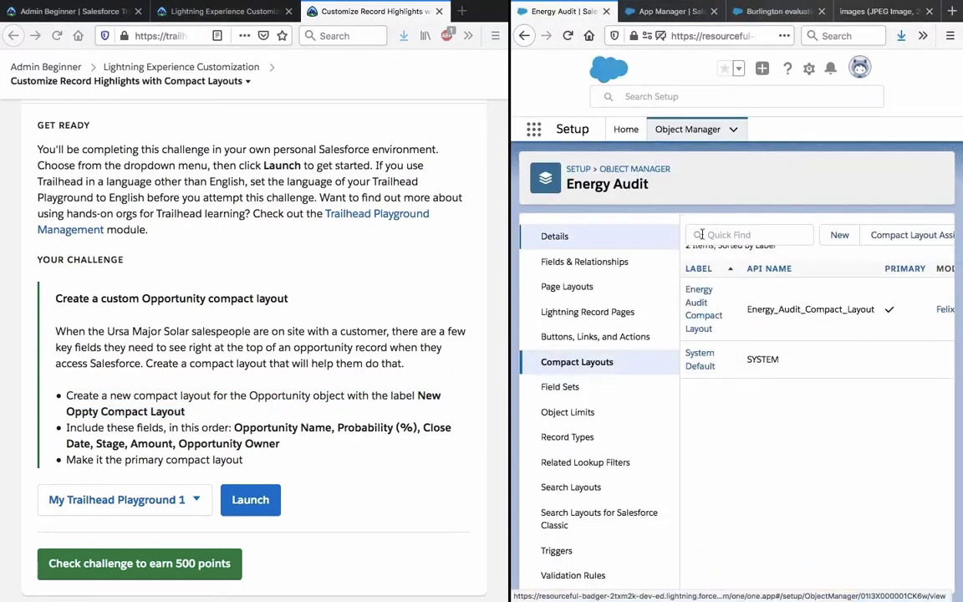
pyautogui.click(841, 235)
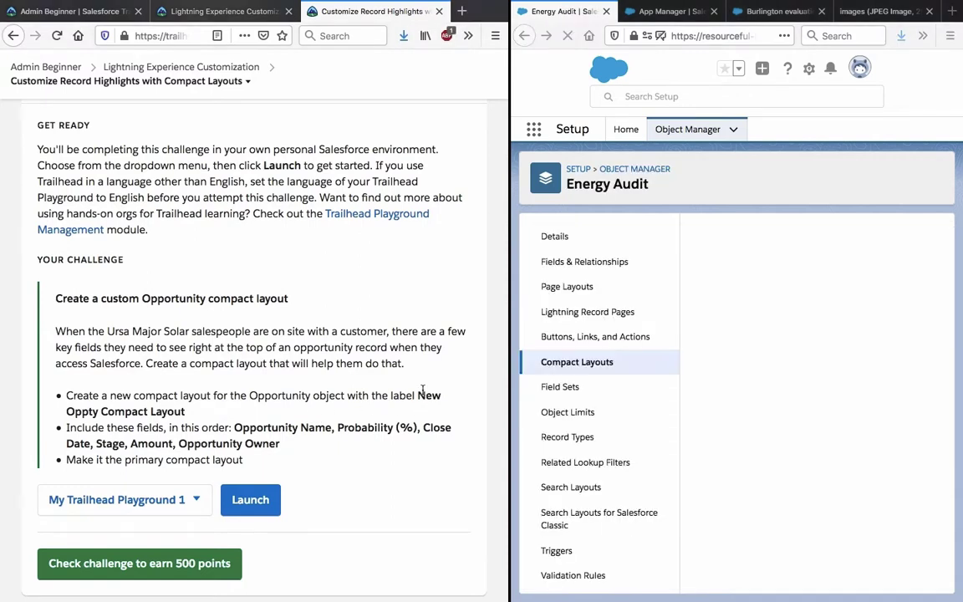
pyautogui.moveTo(417, 395); pyautogui.dragTo(185, 411)
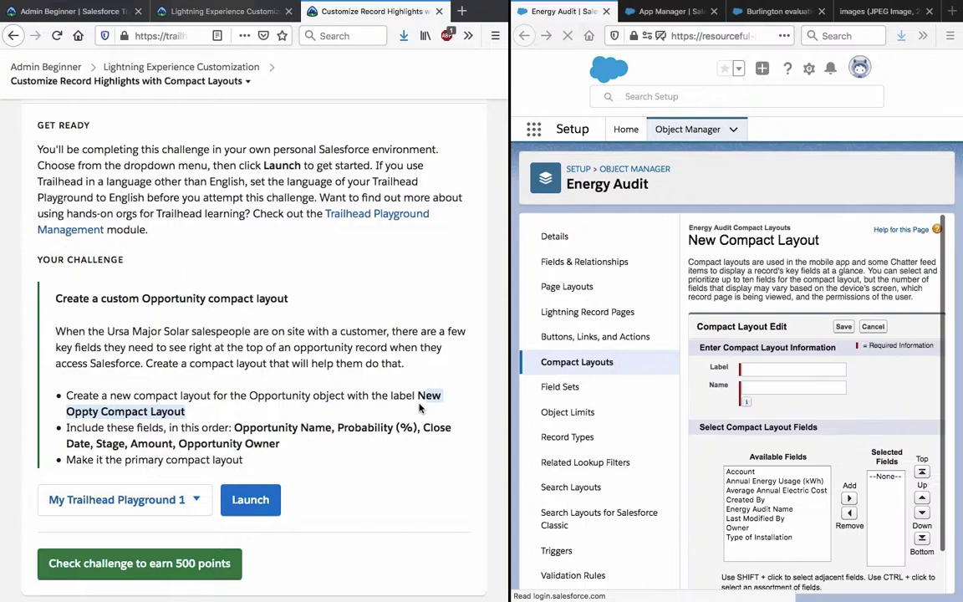
pyautogui.rightClick(429, 394)
pyautogui.click(445, 399)
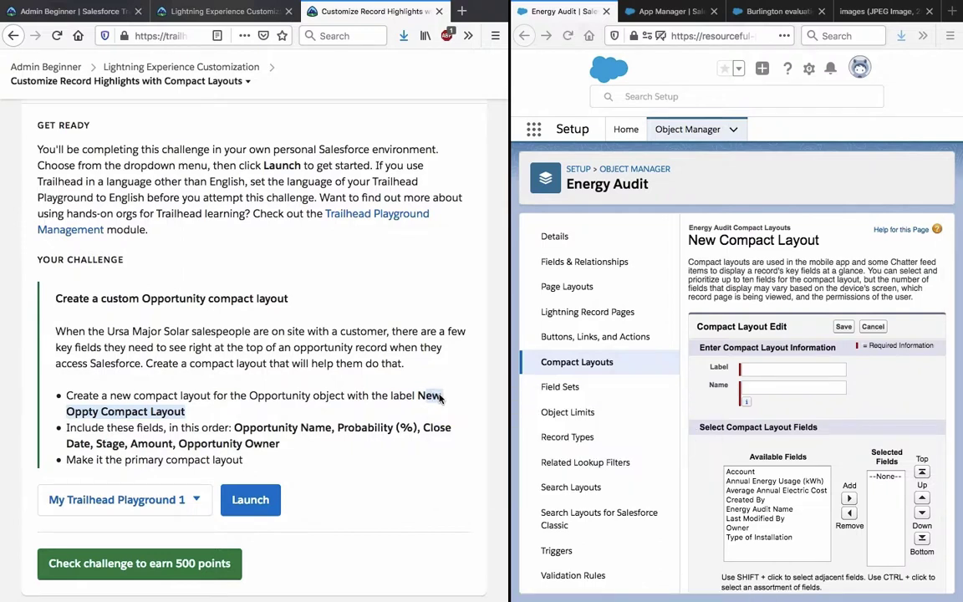
pyautogui.click(764, 369)
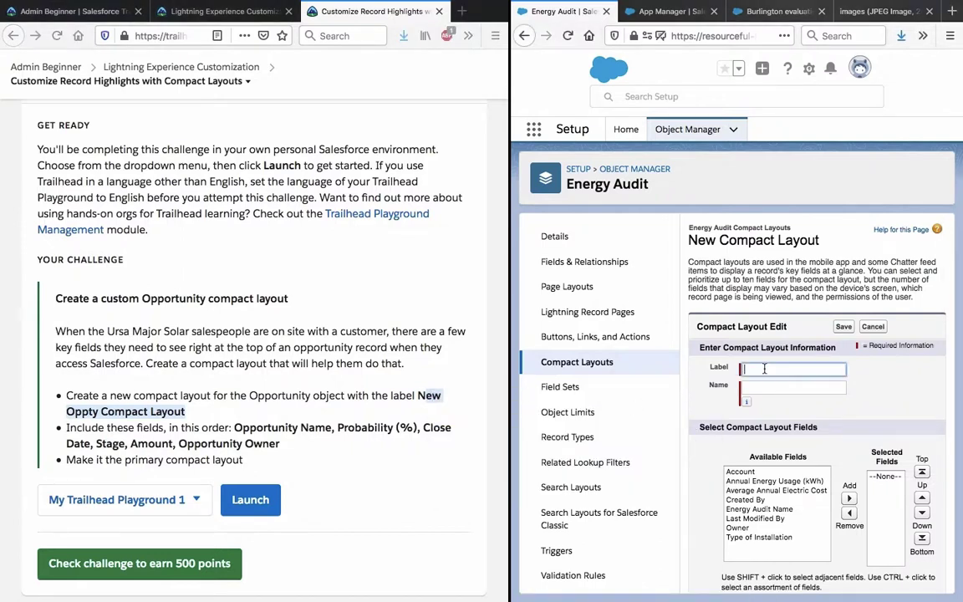
pyautogui.hotkey('ctrl', 'v')
pyautogui.press('Tab')
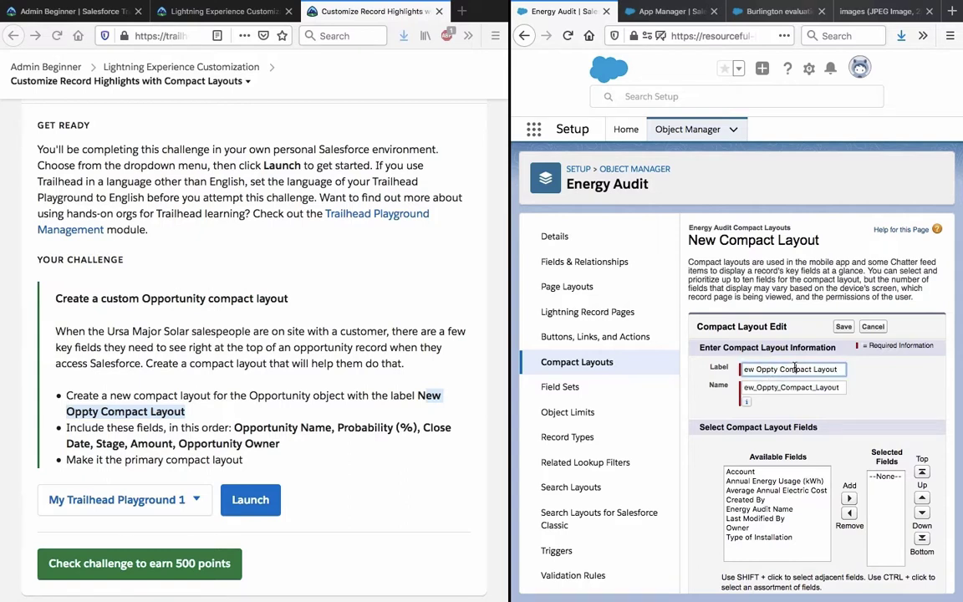
pyautogui.tripleClick(794, 369)
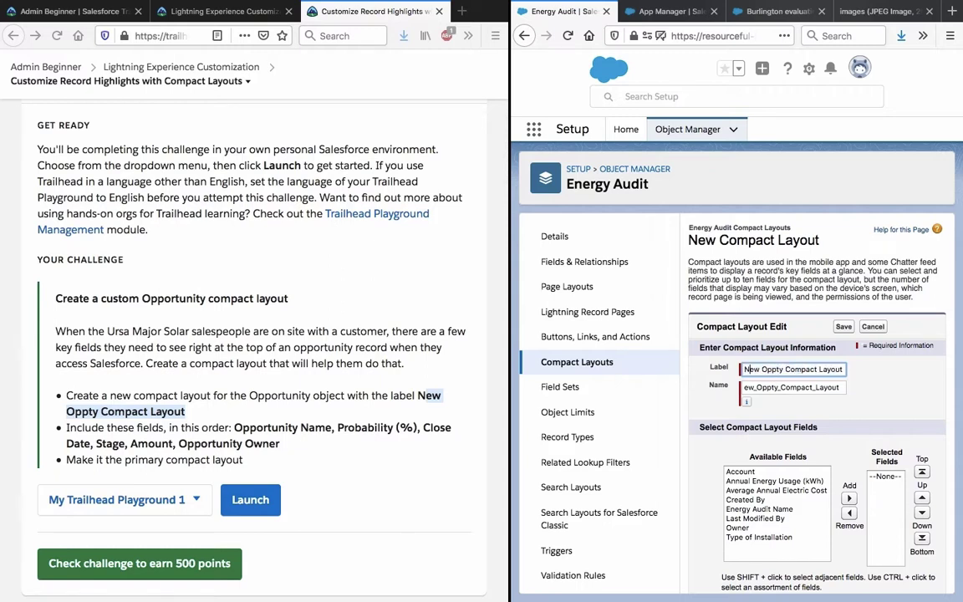
pyautogui.click(764, 383)
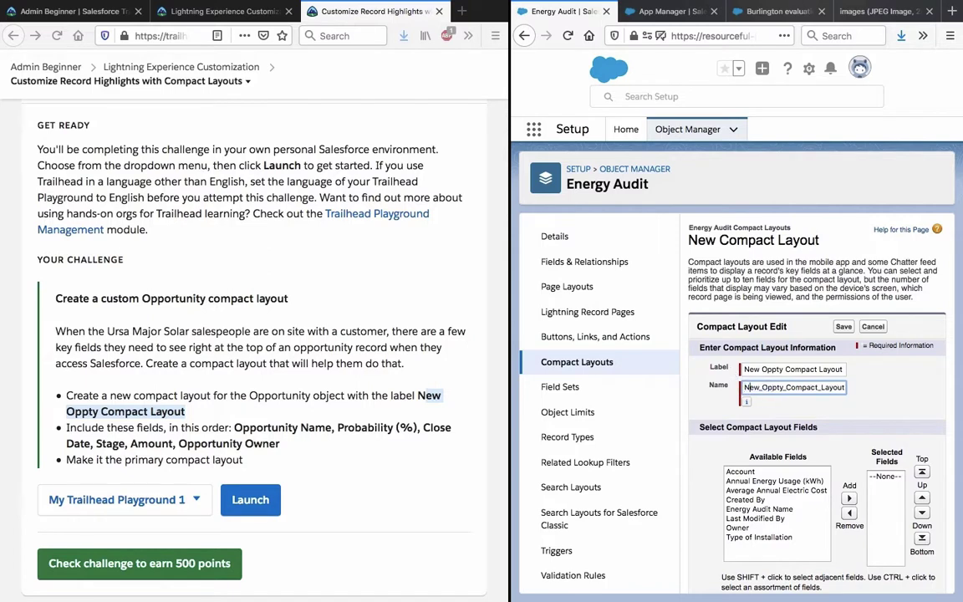
pyautogui.click(893, 385)
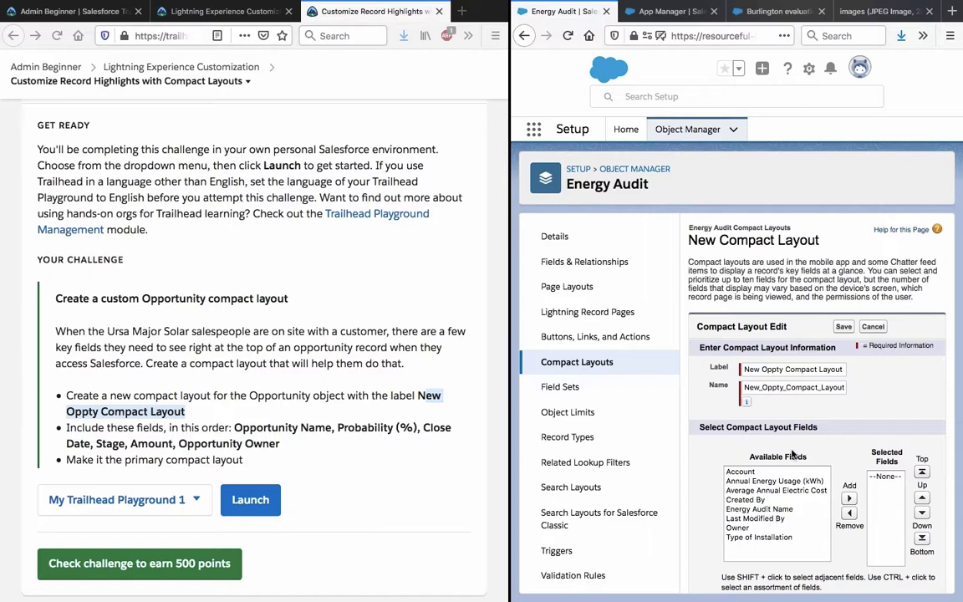
pyautogui.scroll(-1, 811, 403)
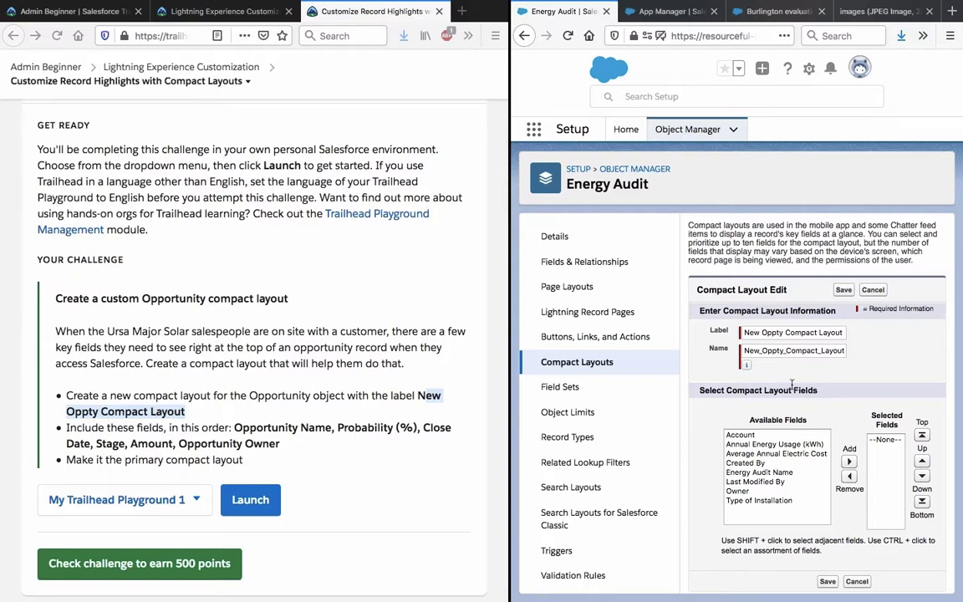
# - Open the Opportunity object's compact layouts from the Object Manager and start a new compact layout
pyautogui.click(650, 171)
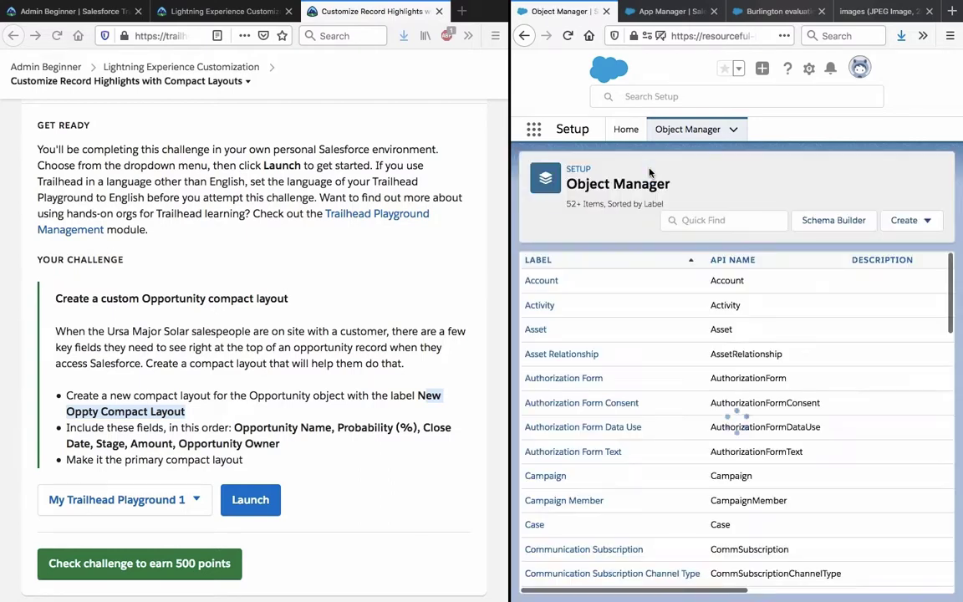
pyautogui.scroll(-10, 667, 318)
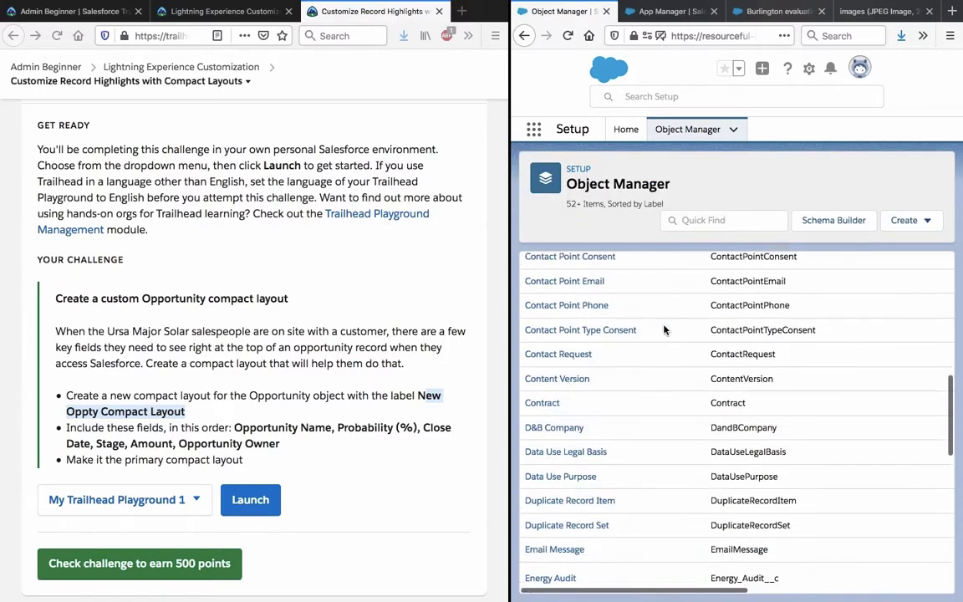
pyautogui.scroll(-6, 664, 330)
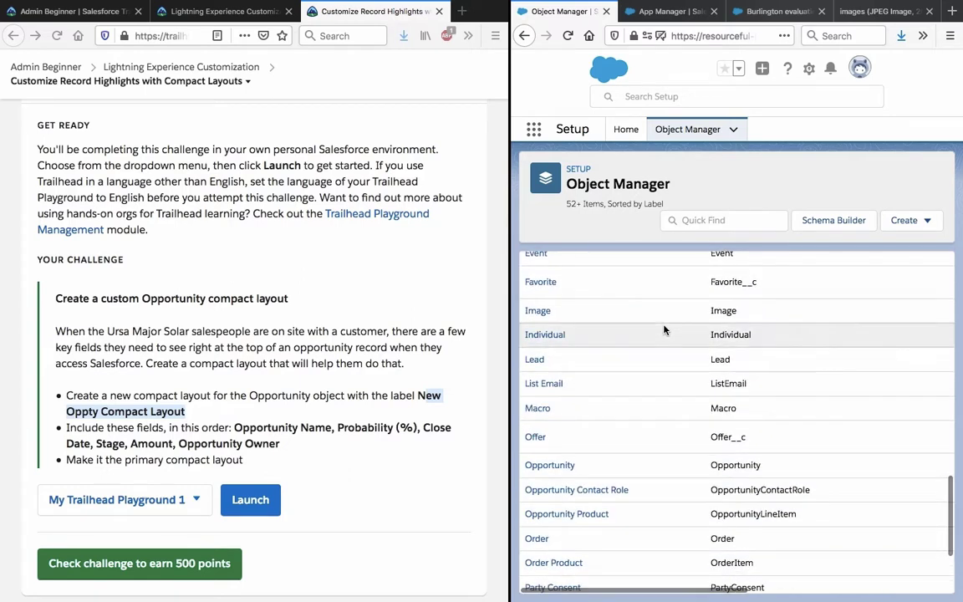
pyautogui.scroll(-1, 664, 329)
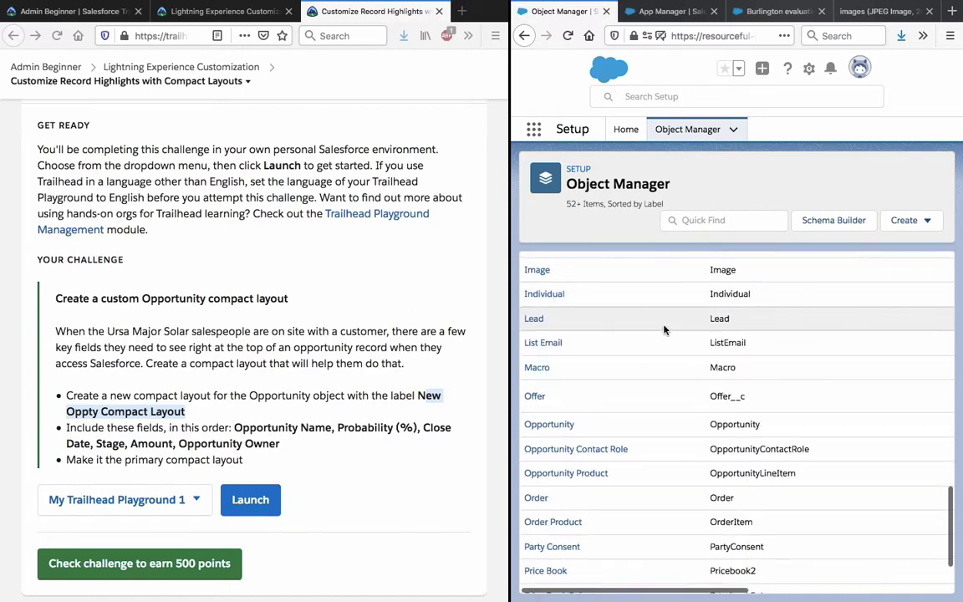
pyautogui.click(549, 425)
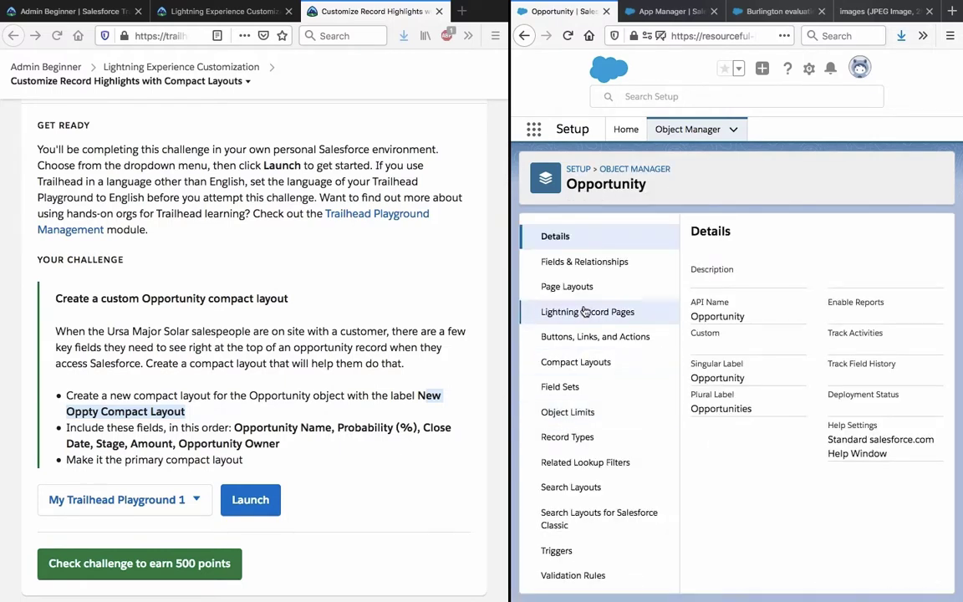
pyautogui.click(599, 363)
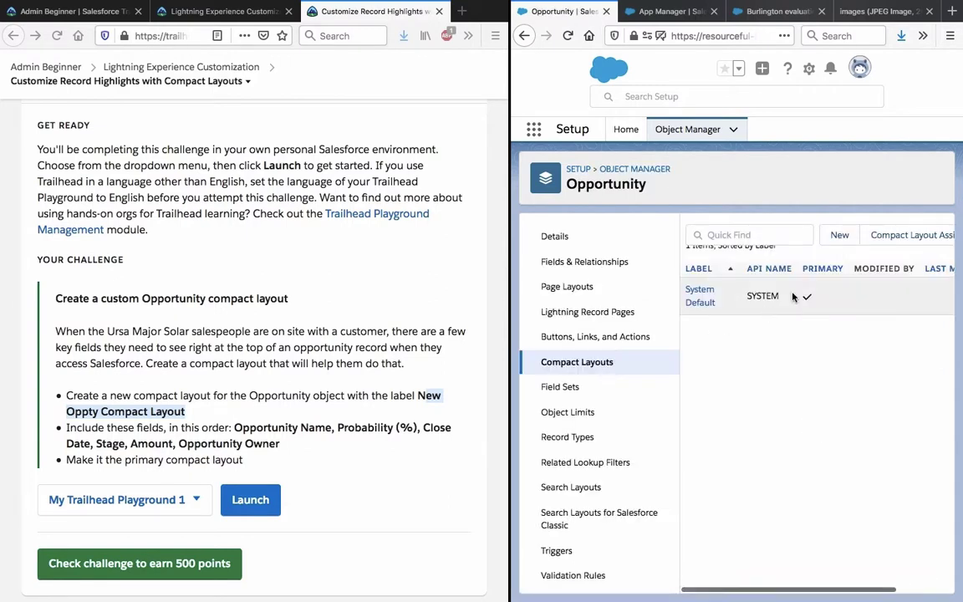
pyautogui.click(839, 237)
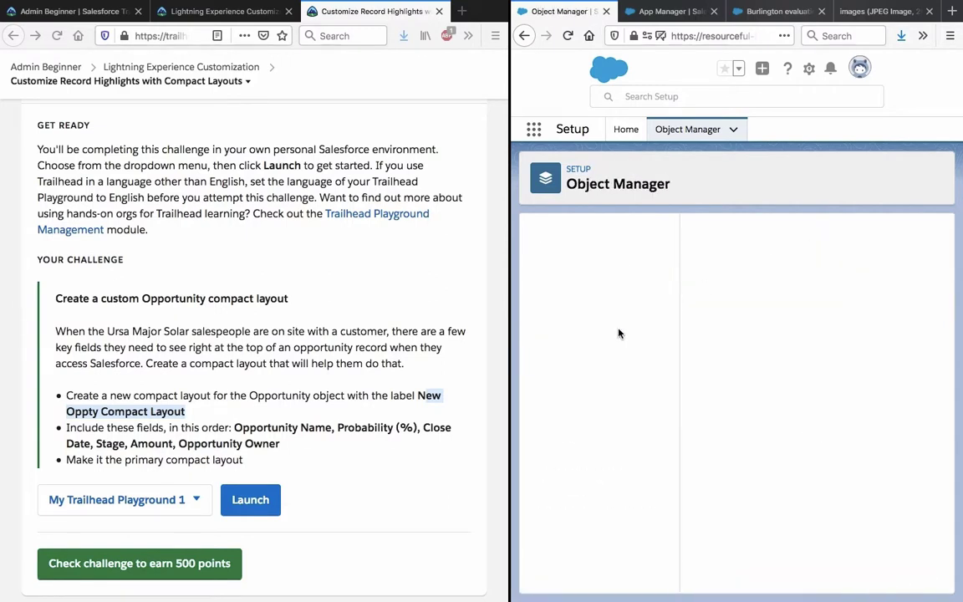
# - Label the Opportunity compact layout New Oppty Compact Layout, copied from the challenge, and let its name fill in as New_Oppty_Compact_Layout
pyautogui.click(417, 391)
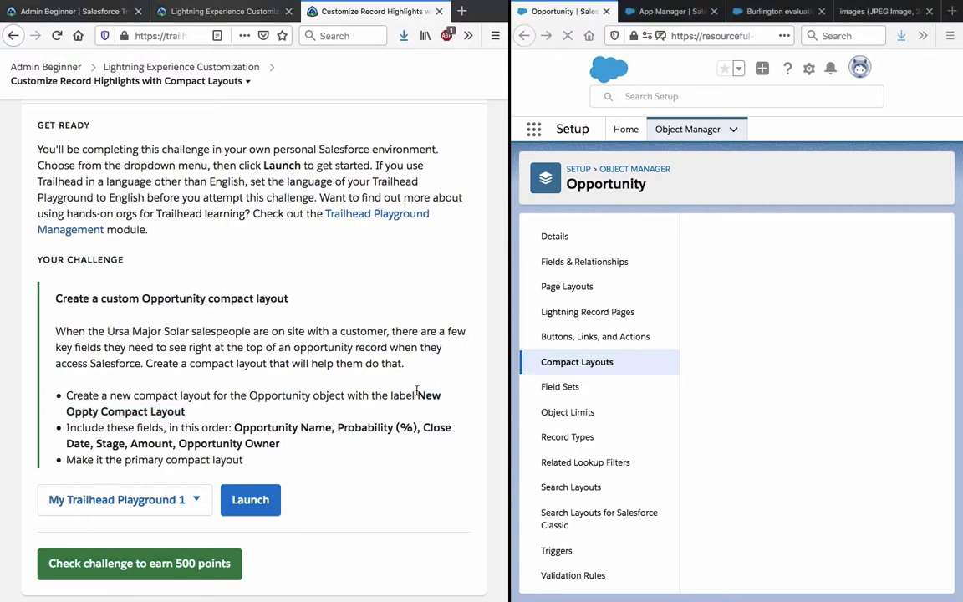
pyautogui.moveTo(416, 395); pyautogui.dragTo(418, 405)
pyautogui.hotkey('ctrl', 'c')
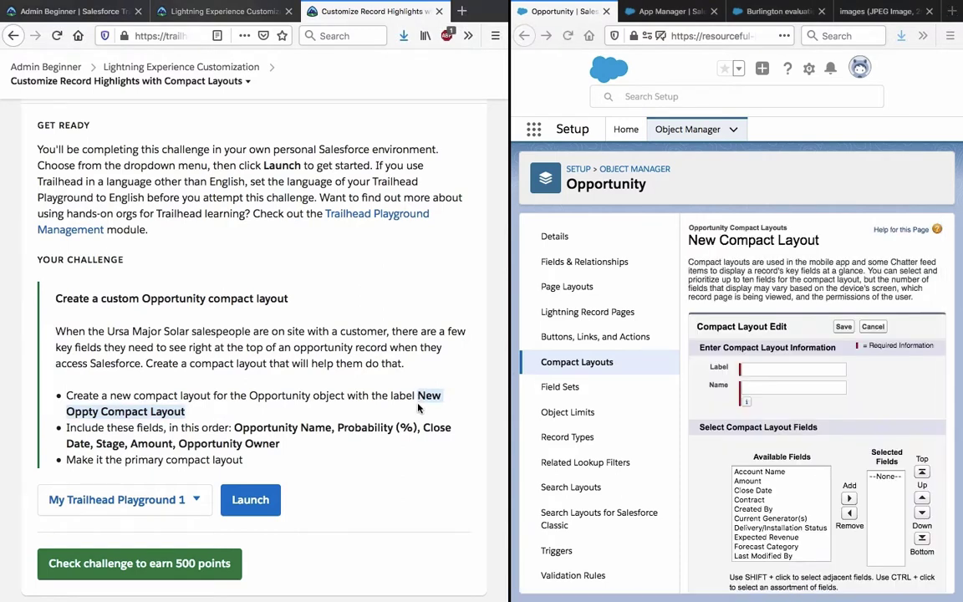
pyautogui.click(739, 330)
pyautogui.click(800, 368)
pyautogui.hotkey('ctrl', 'v')
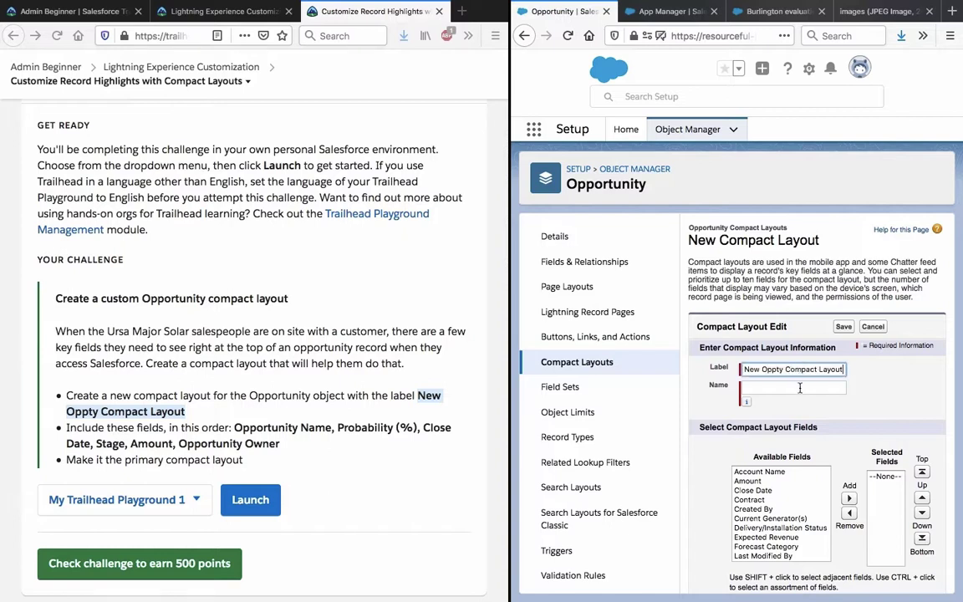
pyautogui.click(800, 388)
pyautogui.scroll(-1, 864, 418)
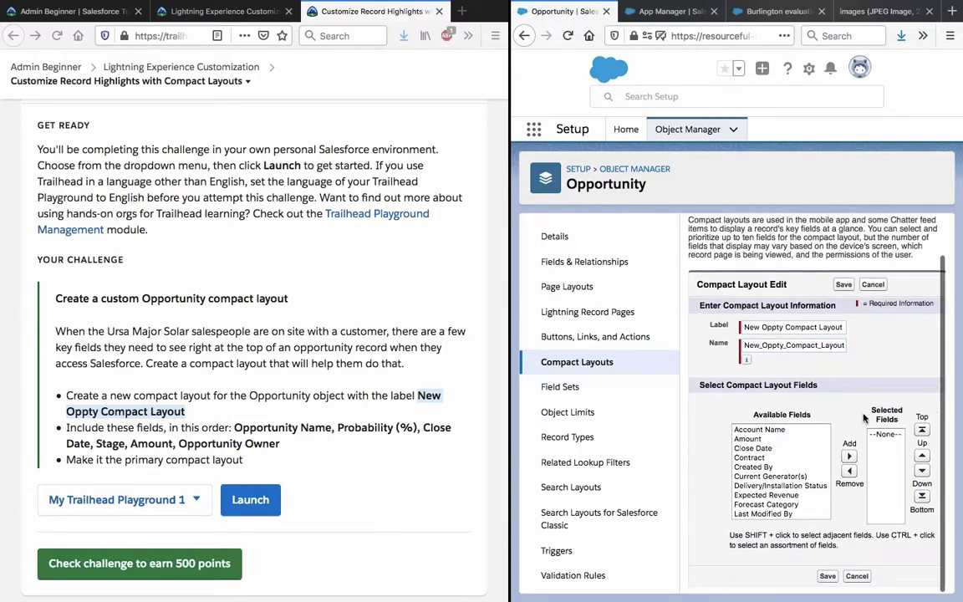
# - Add Opportunity Name as the first selected field of the compact layout
pyautogui.scroll(-2, 746, 452)
pyautogui.click(746, 449)
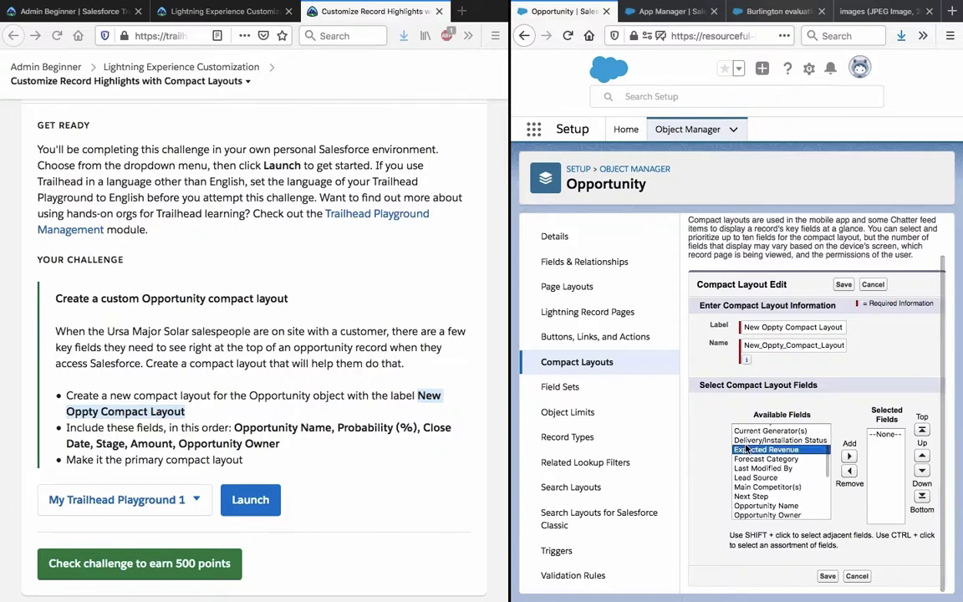
pyautogui.click(761, 506)
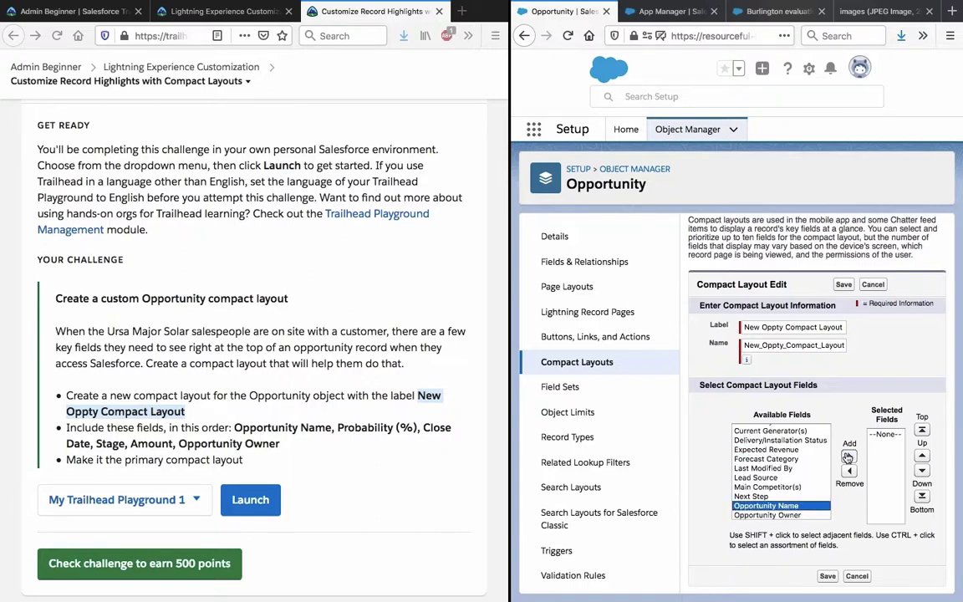
pyautogui.click(848, 456)
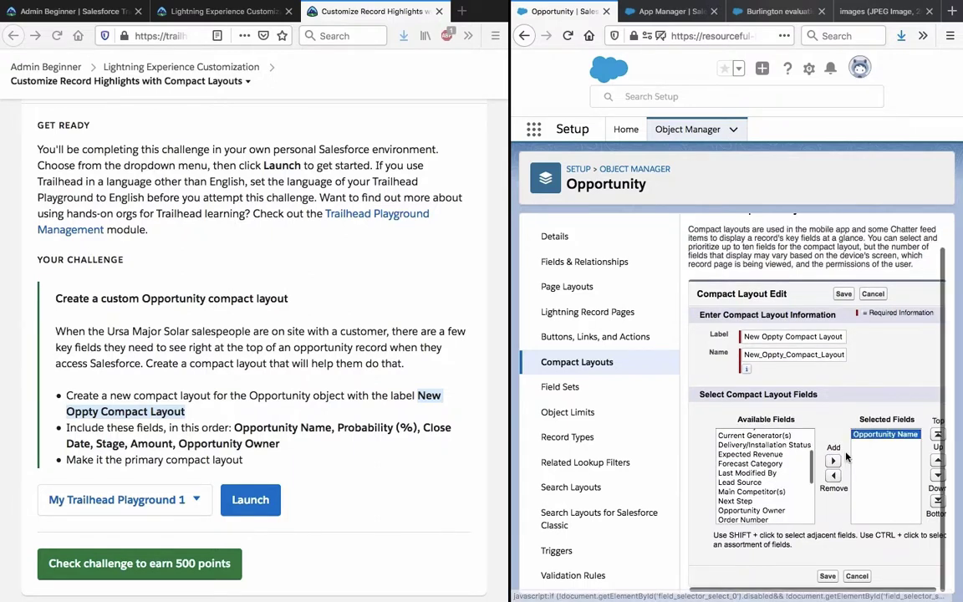
# - Add Probability (%) to the compact layout's selected fields, directly after Opportunity Name
pyautogui.click(779, 493)
pyautogui.click(750, 510)
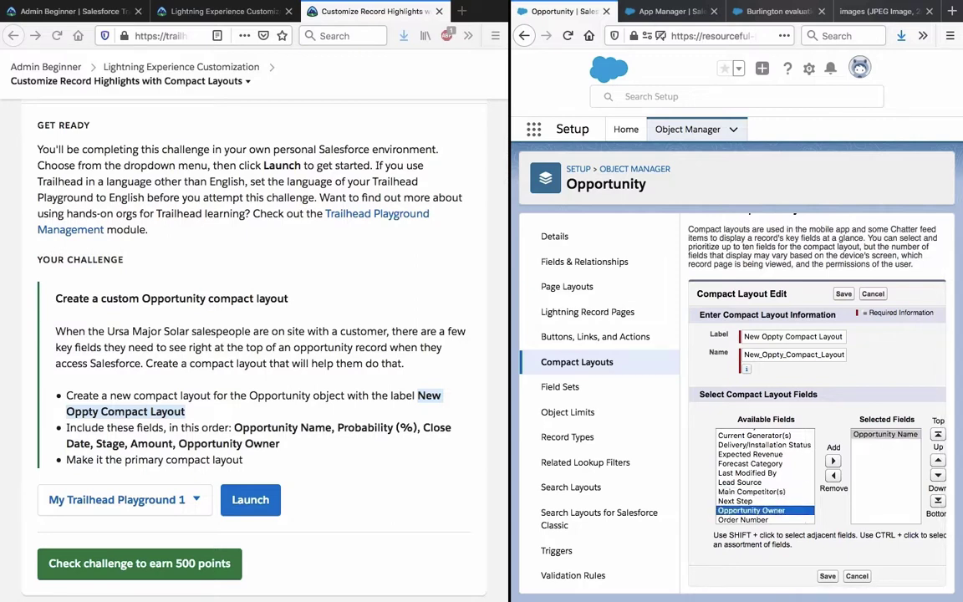
pyautogui.press('Down')
pyautogui.press('Down')
pyautogui.press('Down')
pyautogui.press('Down')
pyautogui.press('Down')
pyautogui.press('Down')
pyautogui.press('Down')
pyautogui.press('Up')
pyautogui.press('Up')
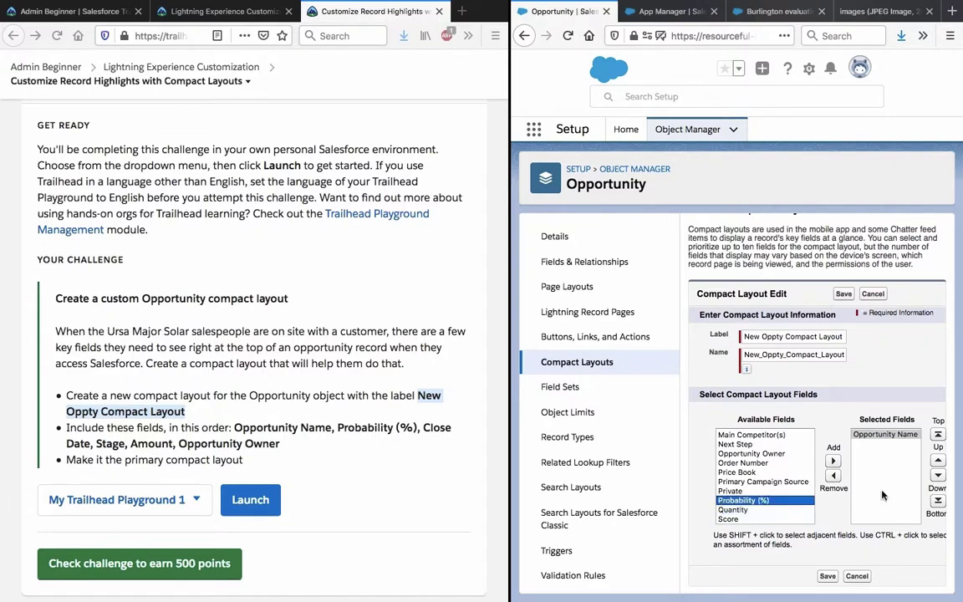
pyautogui.click(832, 461)
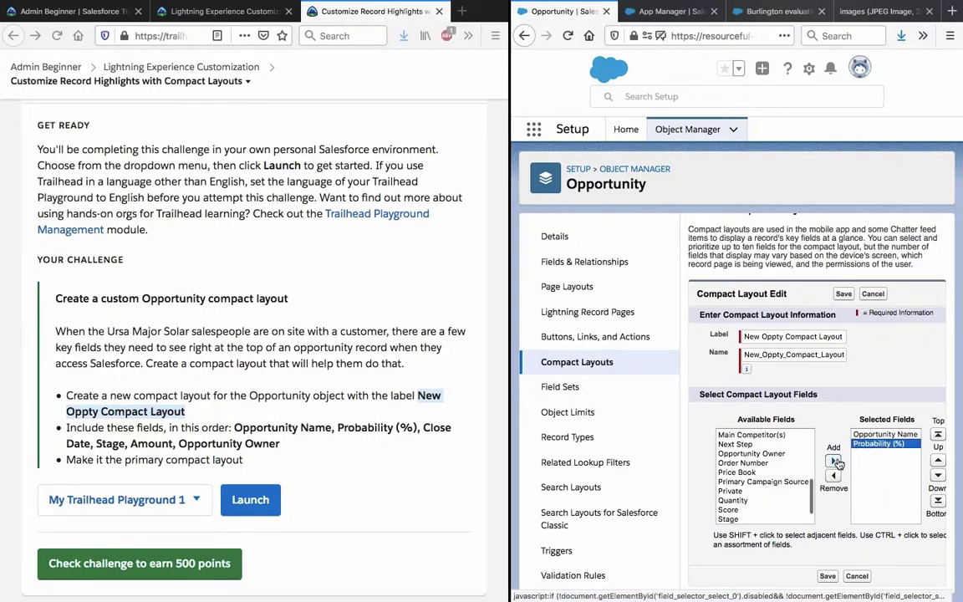
# - Add Close Date and Stage, in that order, after Probability (%) in the selected fields
pyautogui.click(755, 464)
pyautogui.press('c')
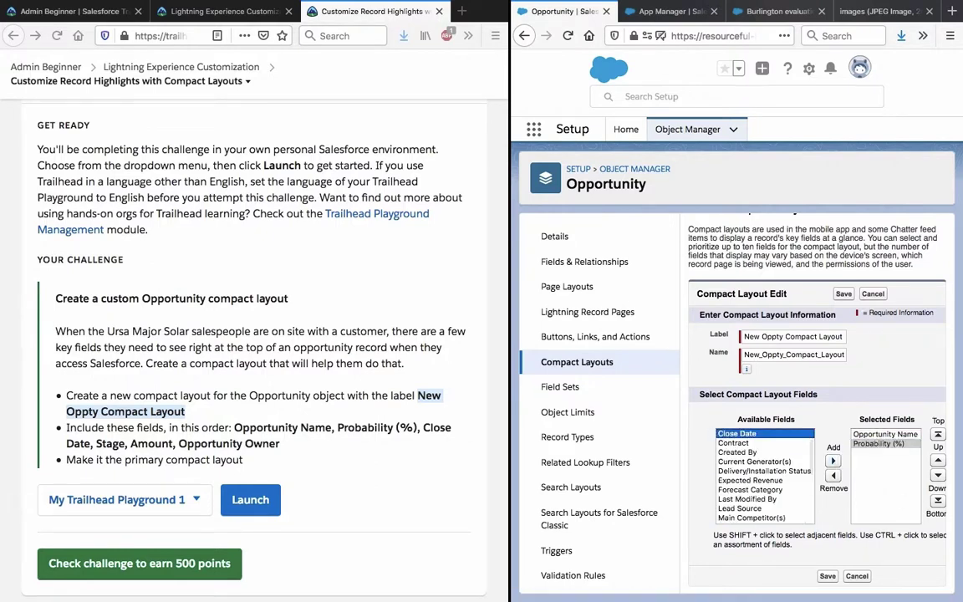
pyautogui.click(832, 461)
pyautogui.click(769, 452)
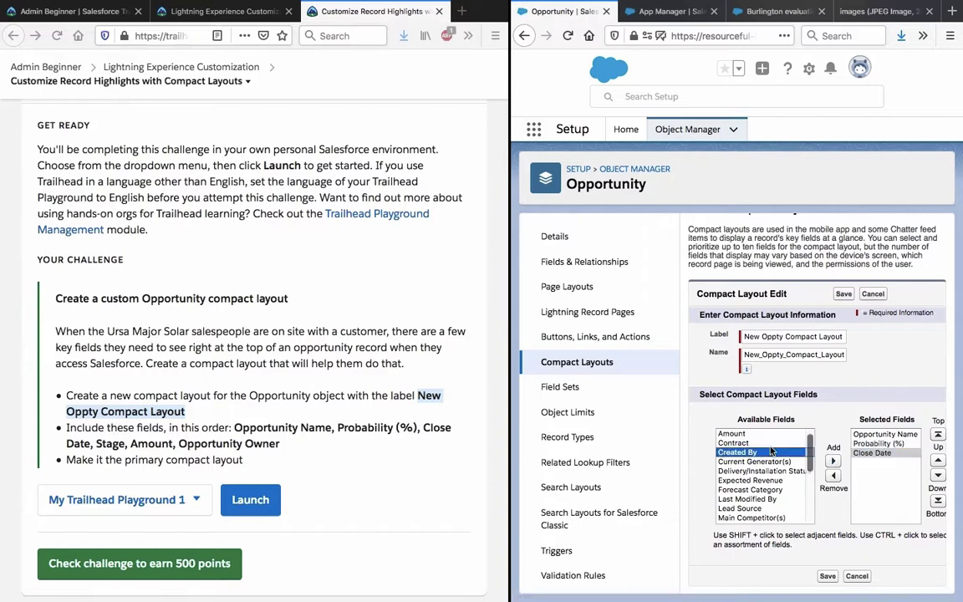
pyautogui.press('s')
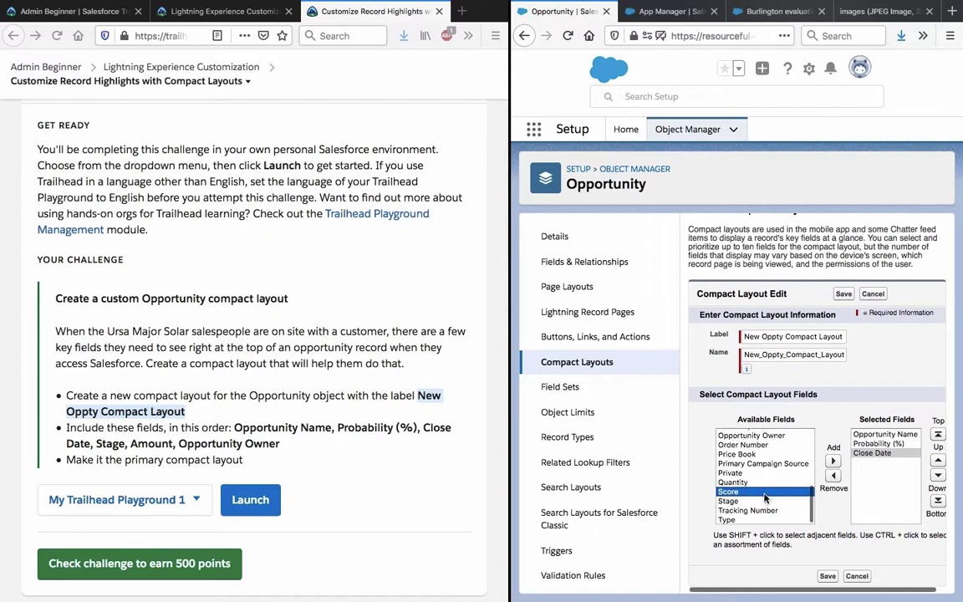
pyautogui.press('s')
pyautogui.click(832, 461)
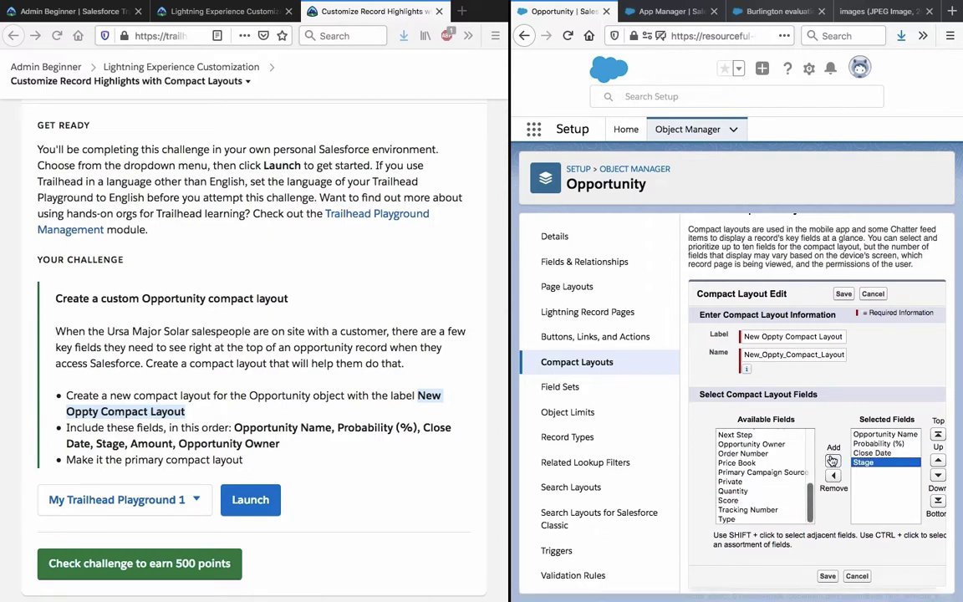
# - Add Amount and Opportunity Owner, in that order, after Stage in the selected fields and save the compact layout
pyautogui.click(781, 462)
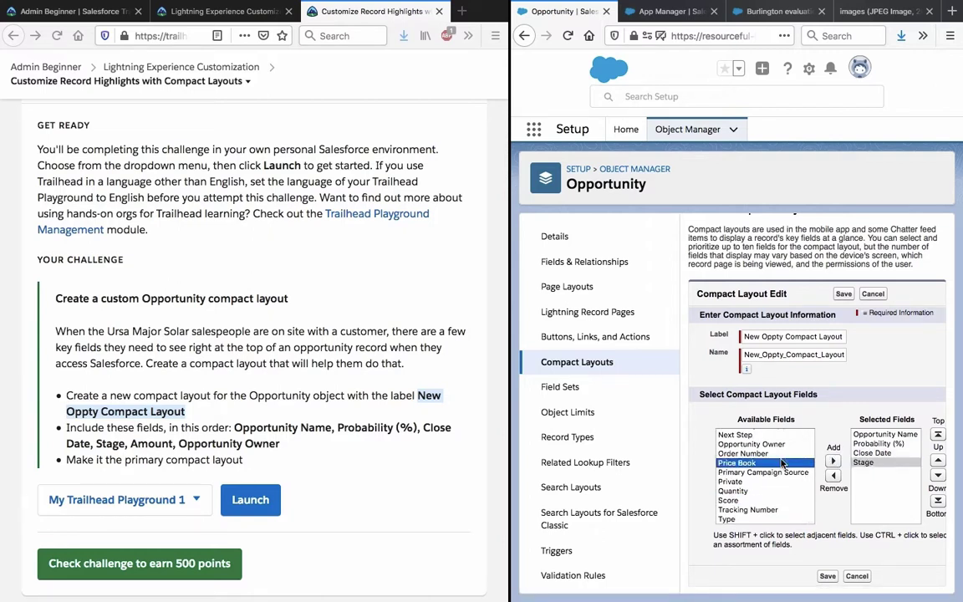
pyautogui.press('a')
pyautogui.click(776, 444)
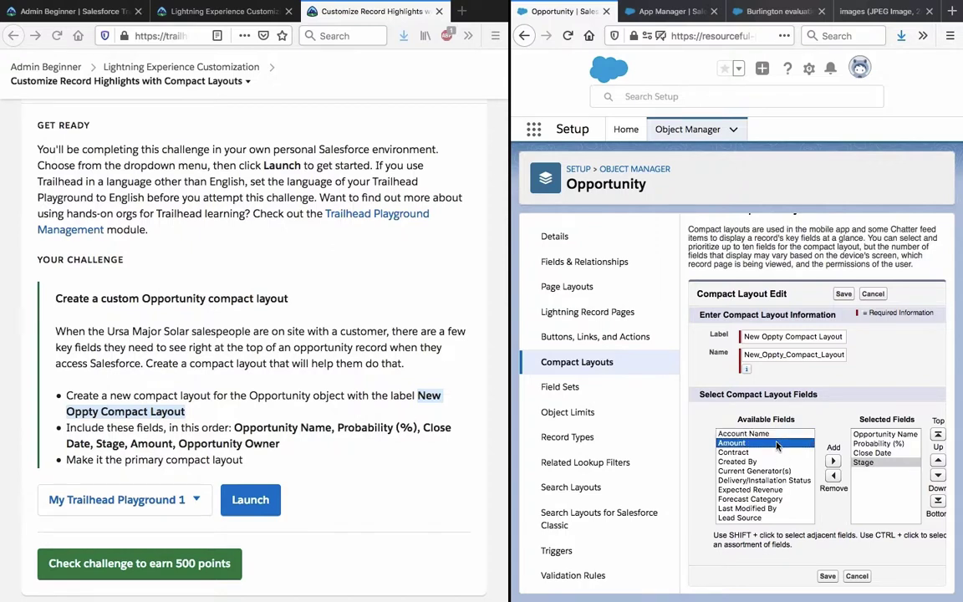
pyautogui.click(833, 461)
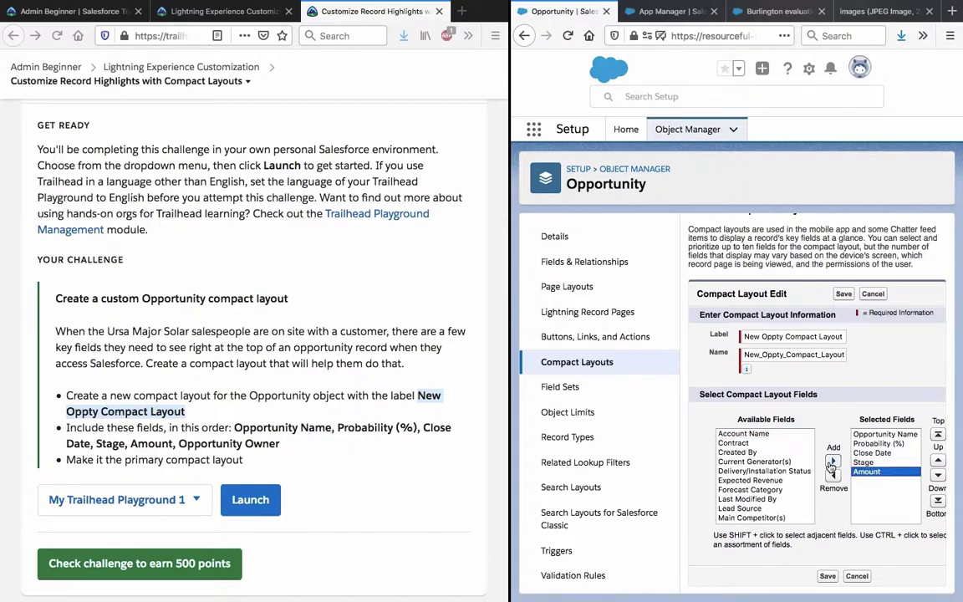
pyautogui.click(794, 462)
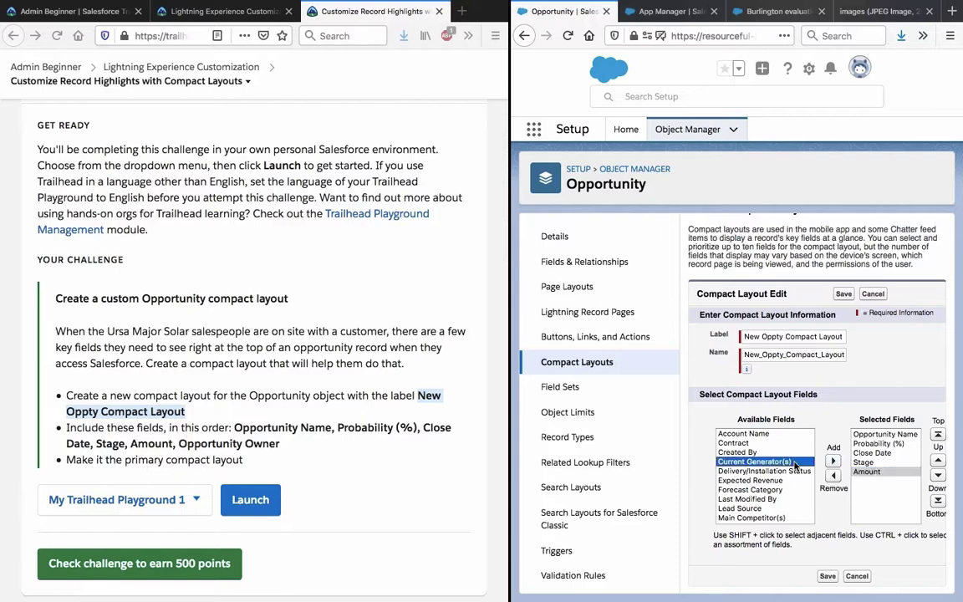
pyautogui.press('o')
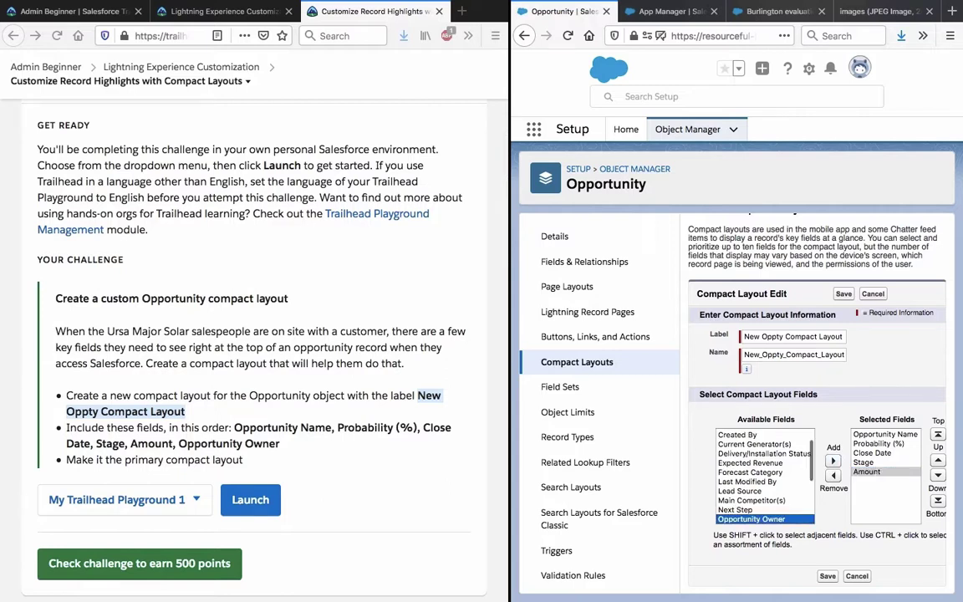
pyautogui.click(833, 461)
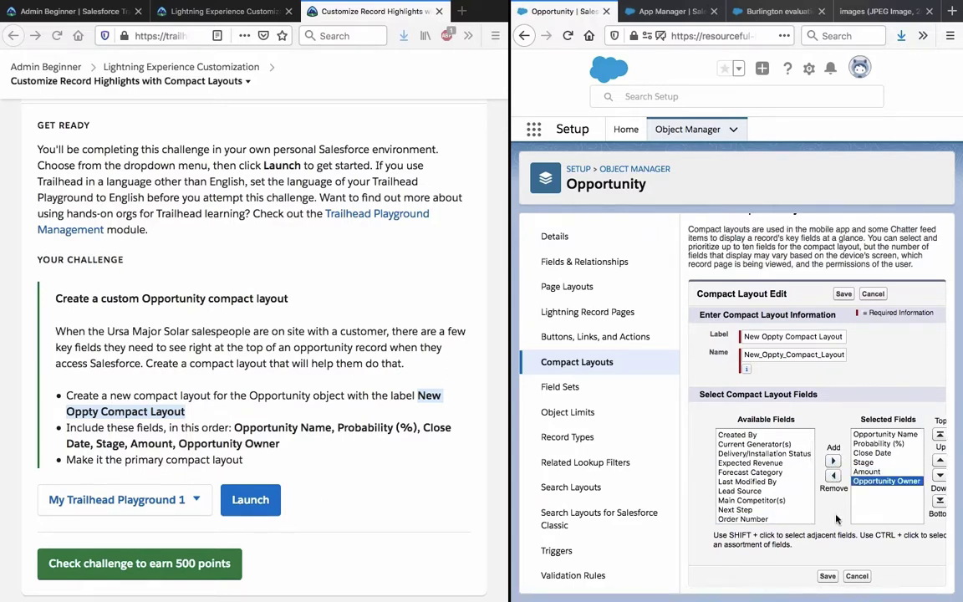
pyautogui.click(827, 576)
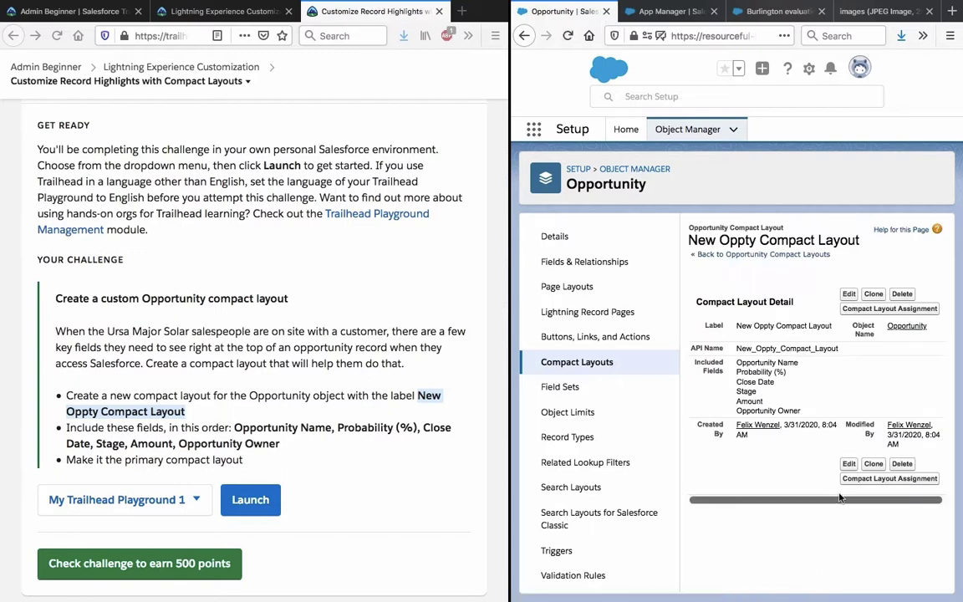
# - Assign New Oppty Compact Layout as the primary compact layout for Opportunity and save the assignment
pyautogui.click(864, 311)
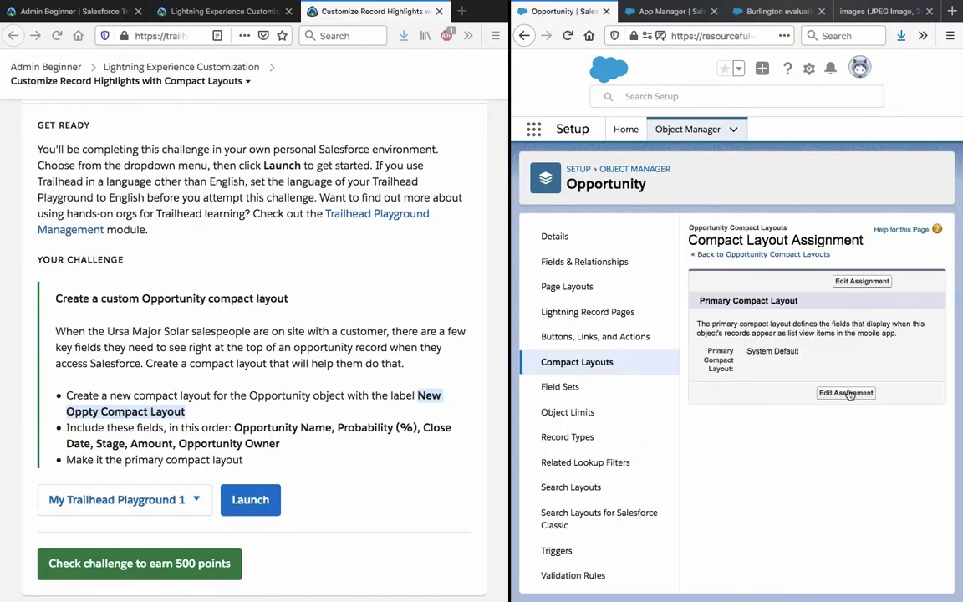
pyautogui.click(820, 391)
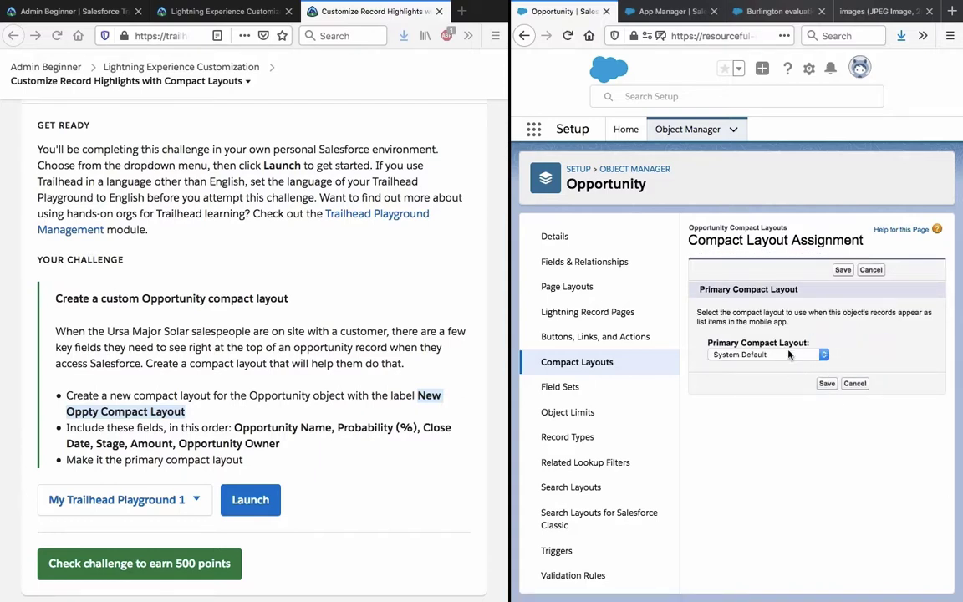
pyautogui.click(789, 355)
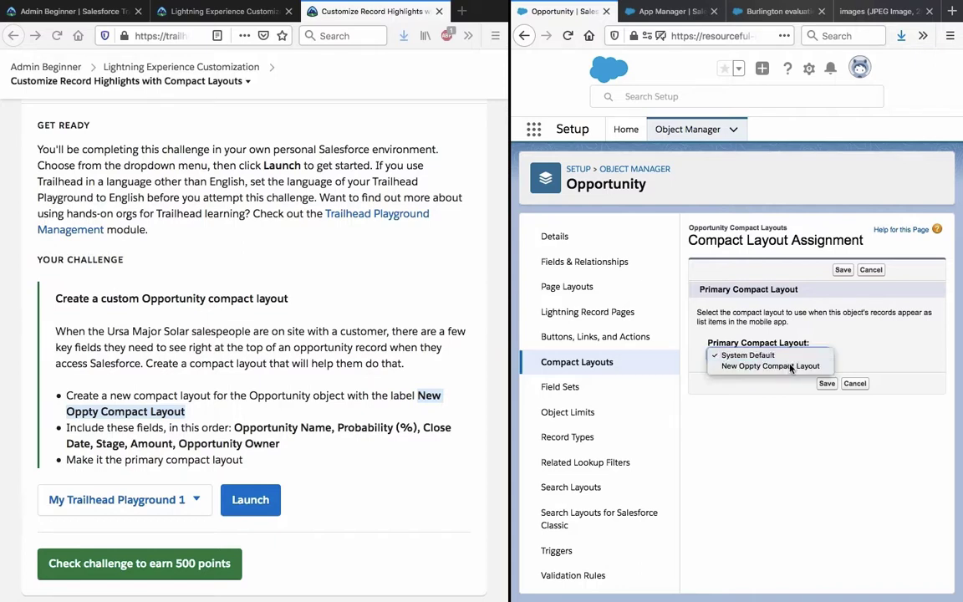
pyautogui.click(770, 367)
pyautogui.click(826, 384)
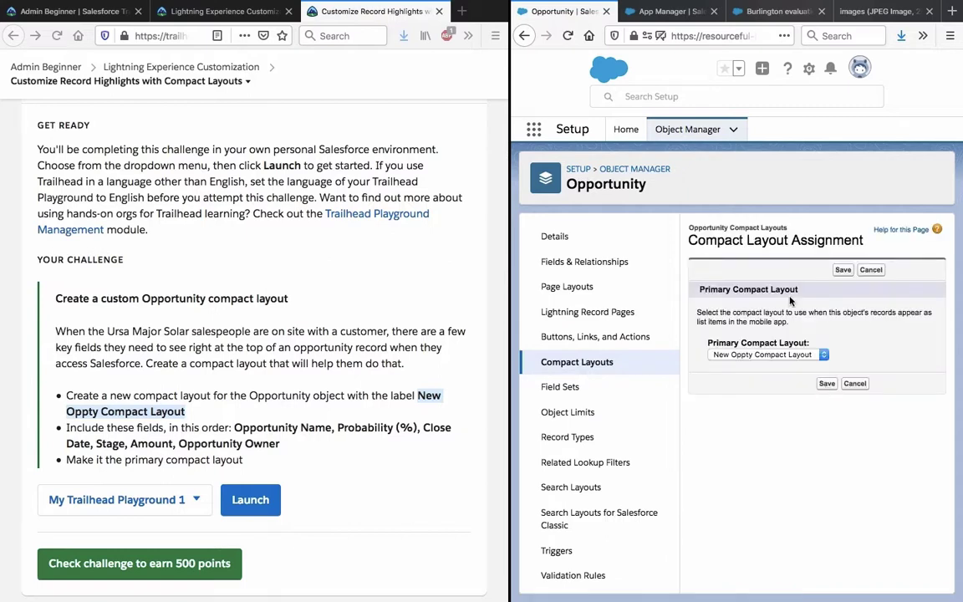
# - In the Sales app, open the first Burlington opportunity from the All Opportunities list view
pyautogui.click(744, 12)
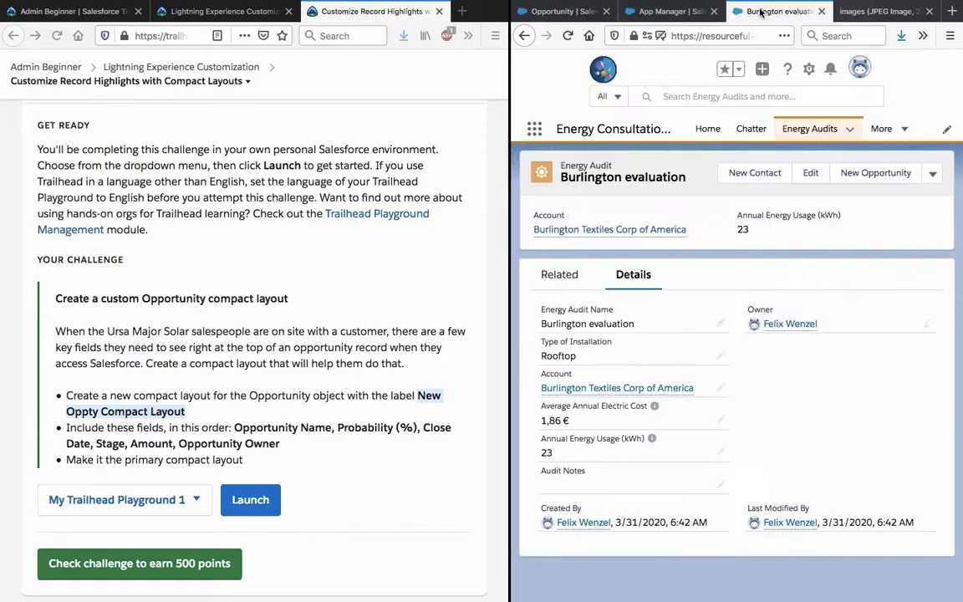
pyautogui.click(534, 132)
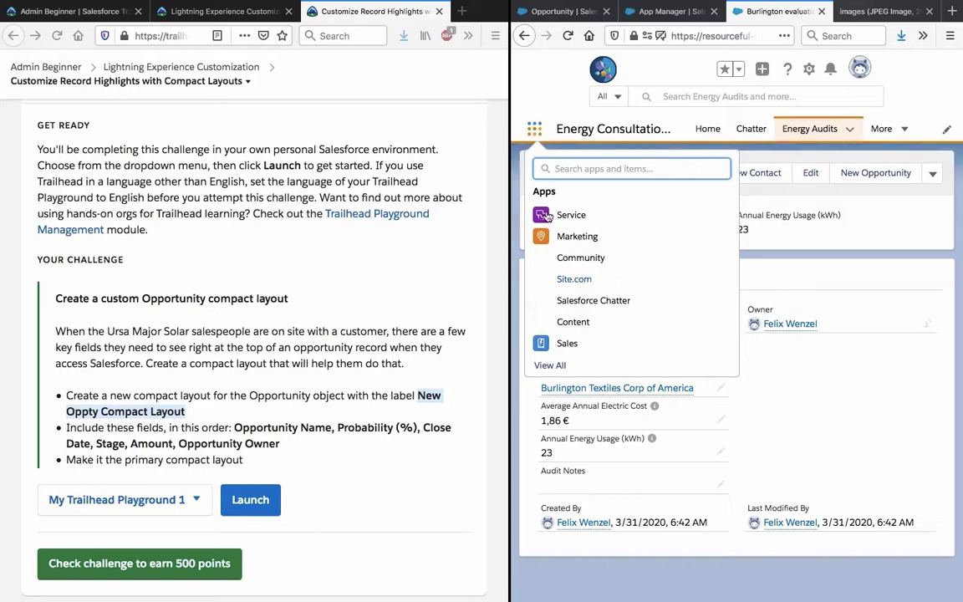
pyautogui.click(576, 343)
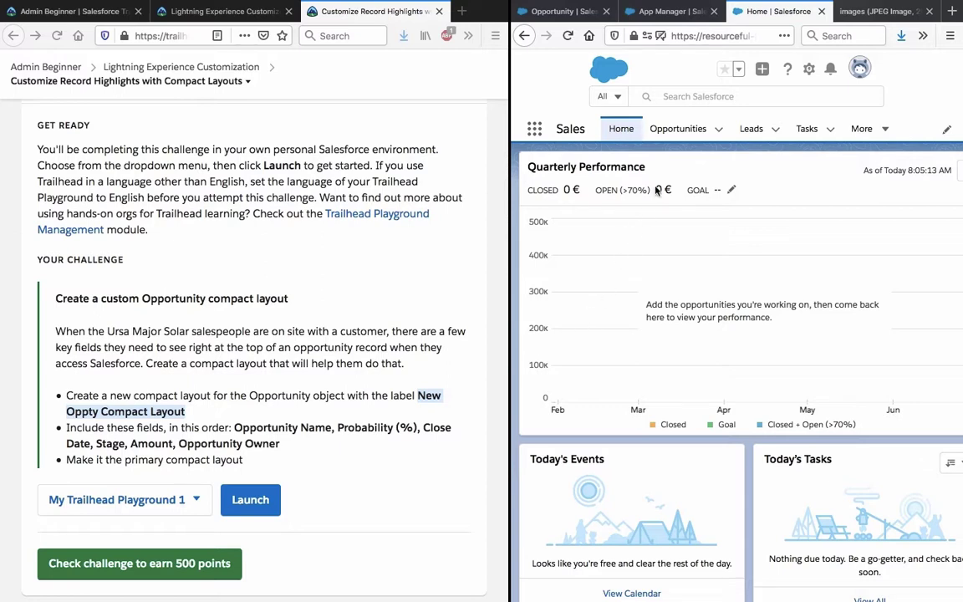
pyautogui.click(674, 138)
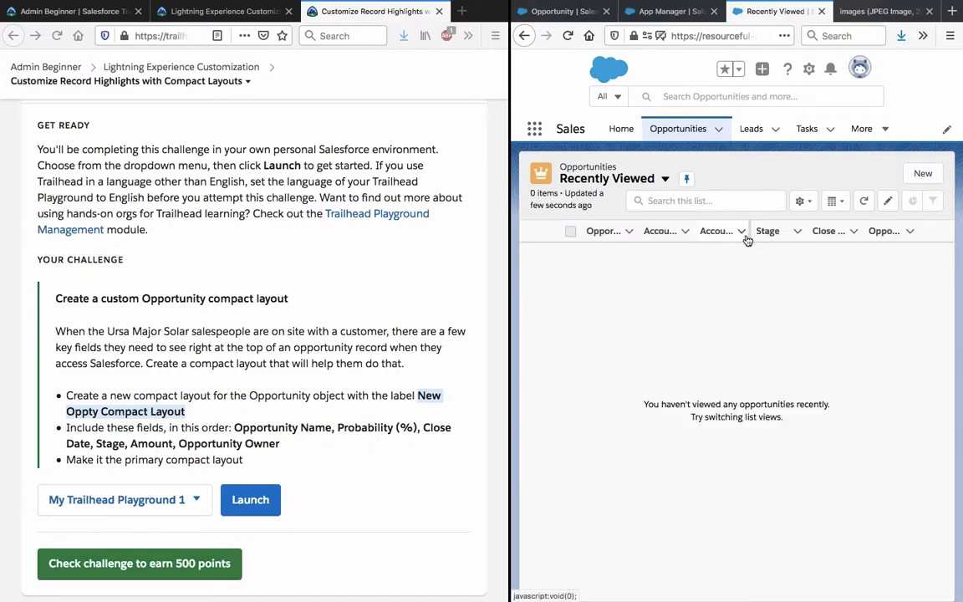
pyautogui.click(659, 180)
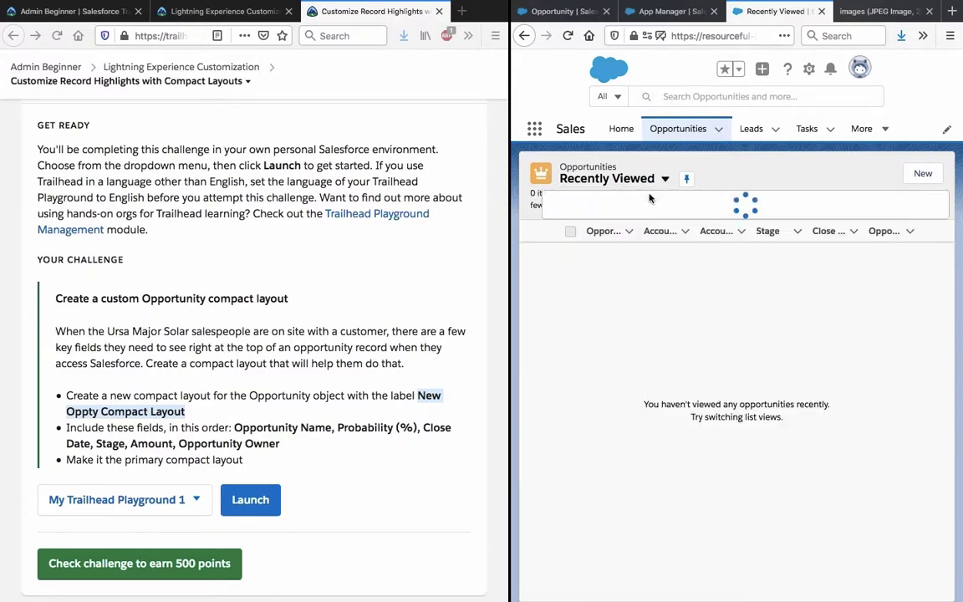
pyautogui.click(633, 259)
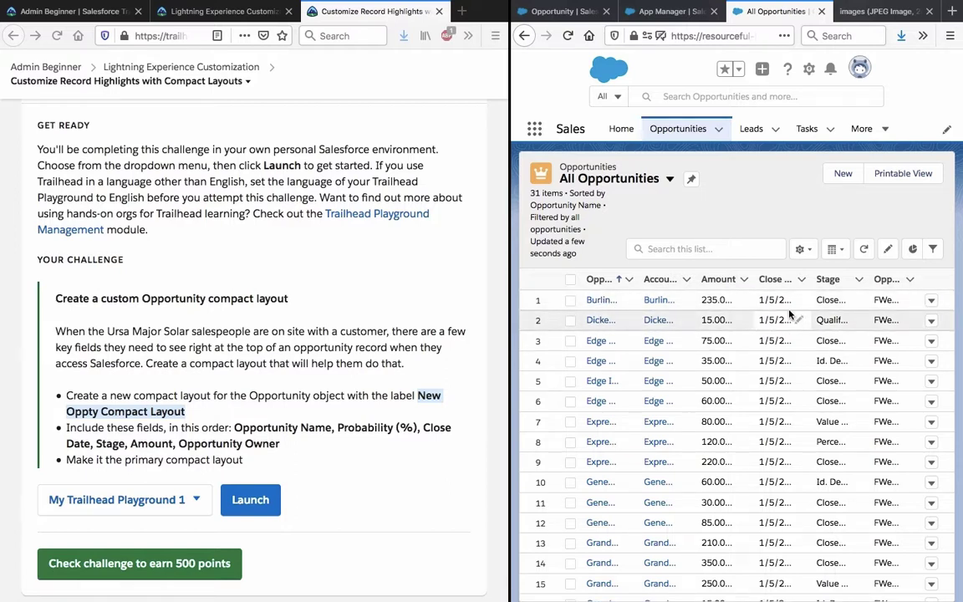
pyautogui.click(602, 301)
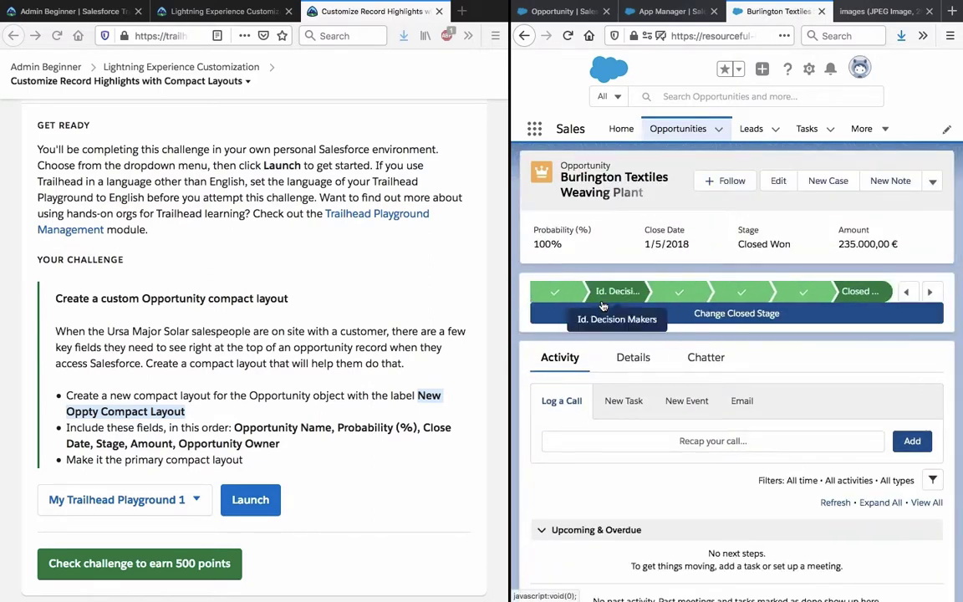
# - Check the fields in the opportunity's highlights, widening the Salesforce window so that all of them, including Opportunity Owner, fit
pyautogui.tripleClick(556, 228)
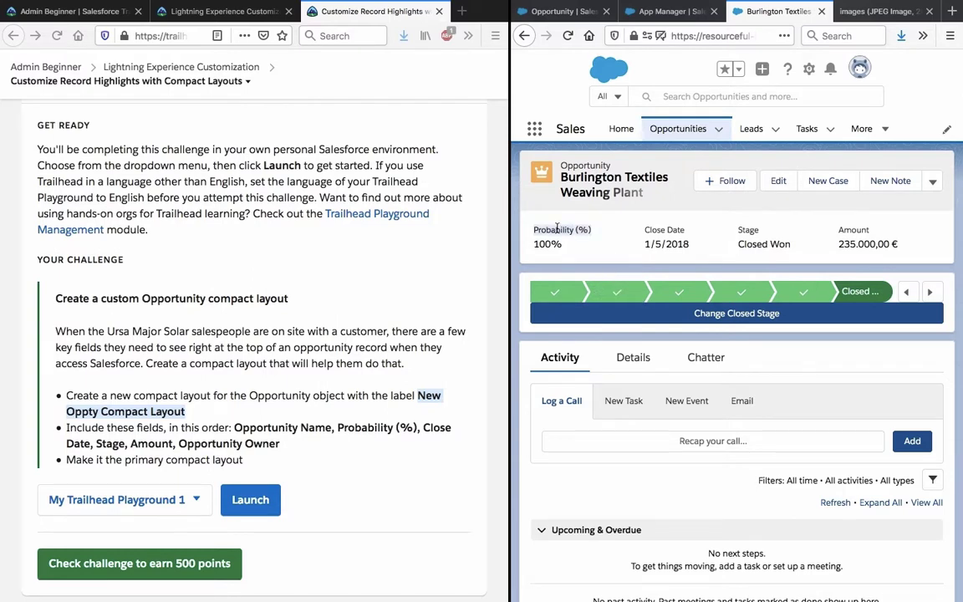
pyautogui.click(645, 239)
pyautogui.tripleClick(740, 242)
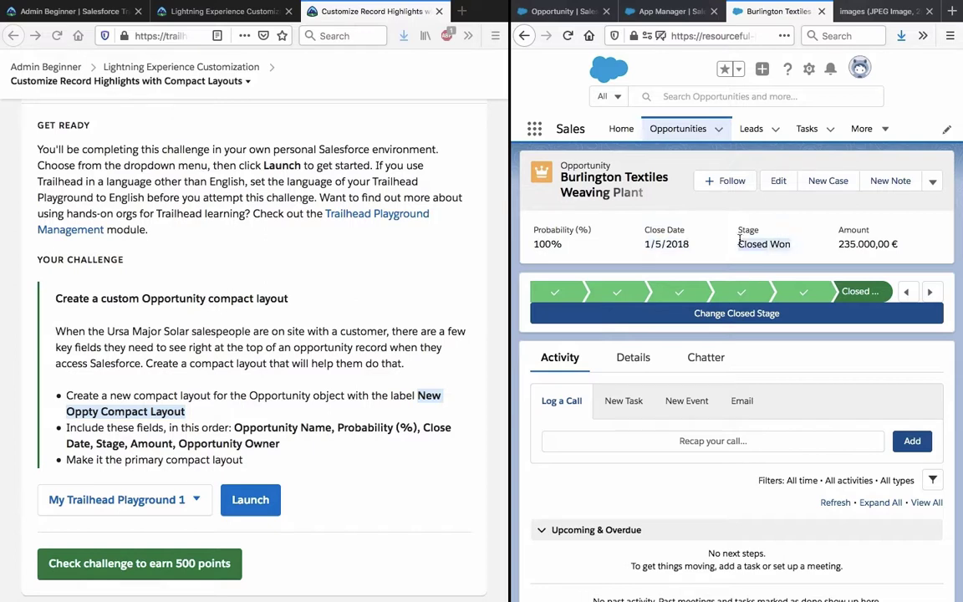
pyautogui.click(844, 241)
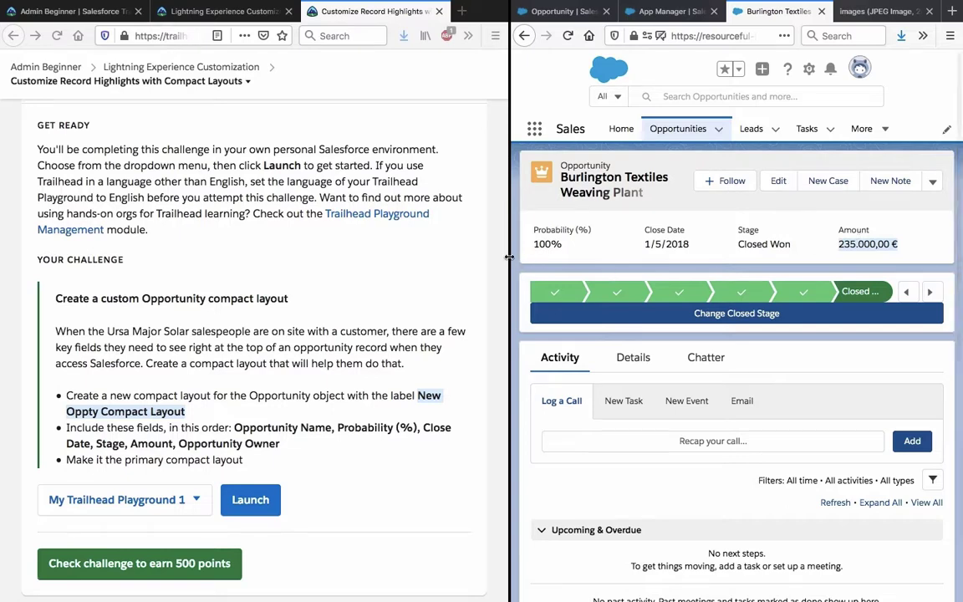
pyautogui.moveTo(510, 258); pyautogui.dragTo(304, 270)
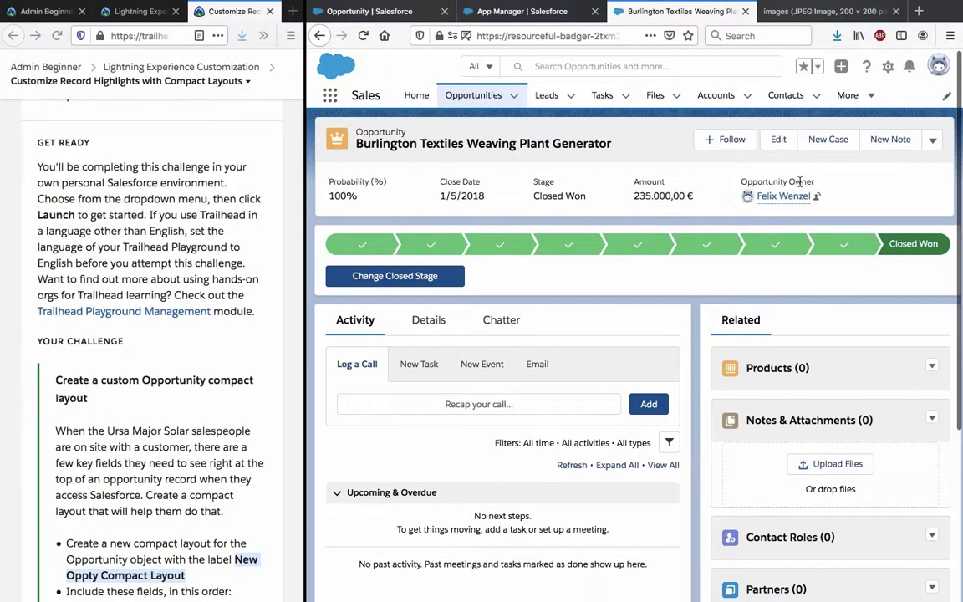
# - Give the Trailhead window its space back, submit the compact layout challenge for checking and continue to the next unit
pyautogui.scroll(-2, 179, 410)
pyautogui.scroll(-3, 180, 412)
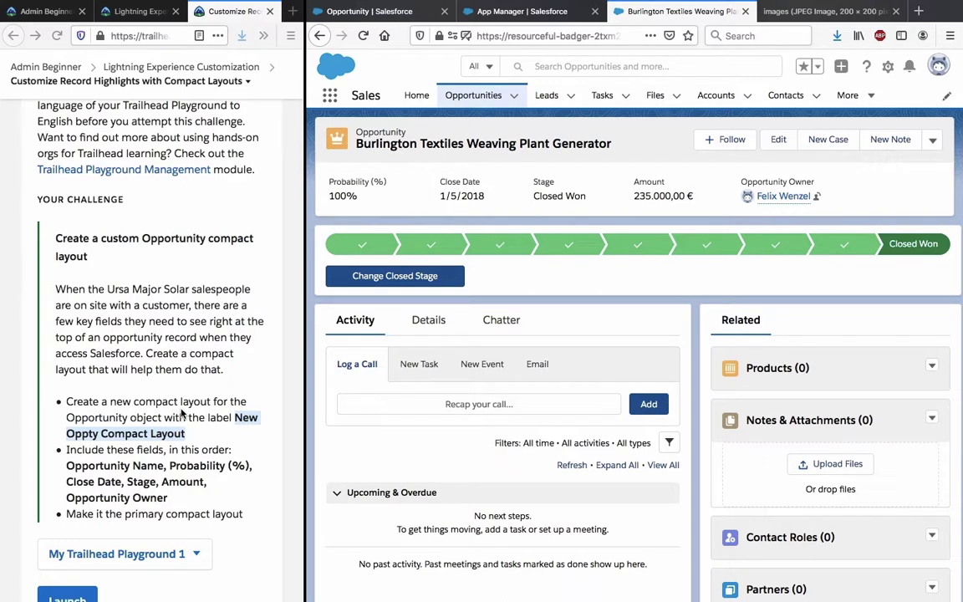
pyautogui.moveTo(306, 393); pyautogui.dragTo(520, 409)
pyautogui.click(308, 370)
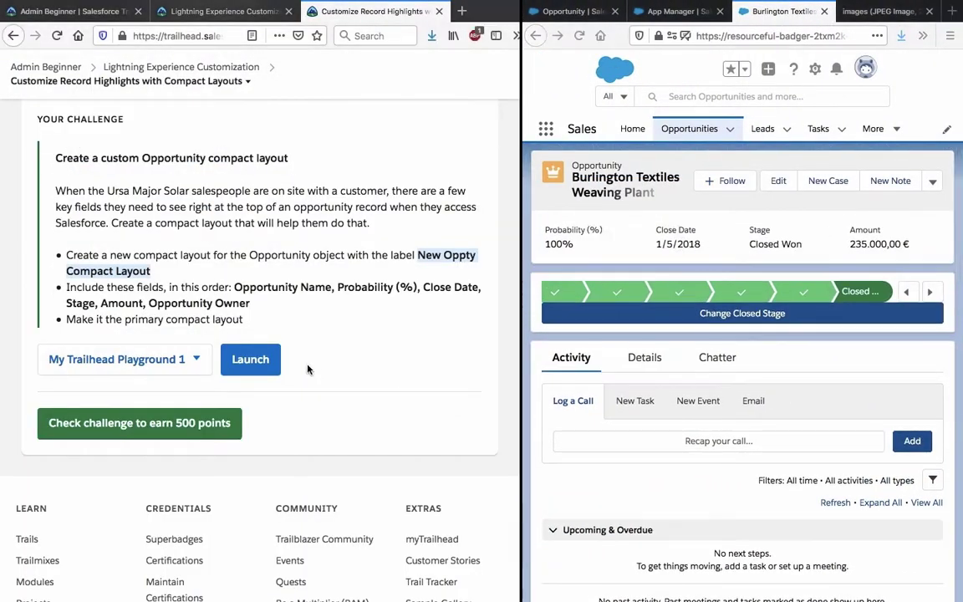
pyautogui.click(170, 427)
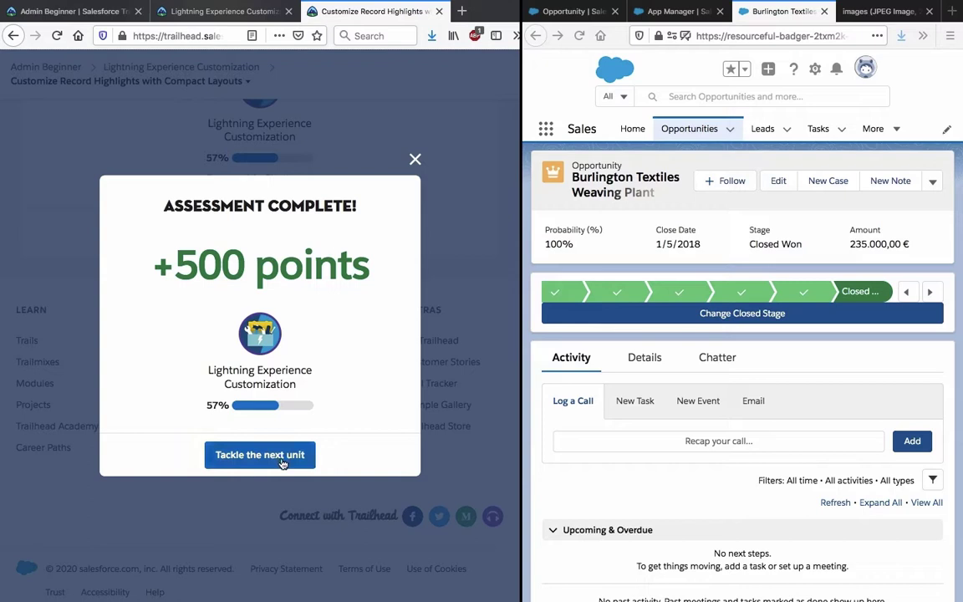
pyautogui.click(283, 462)
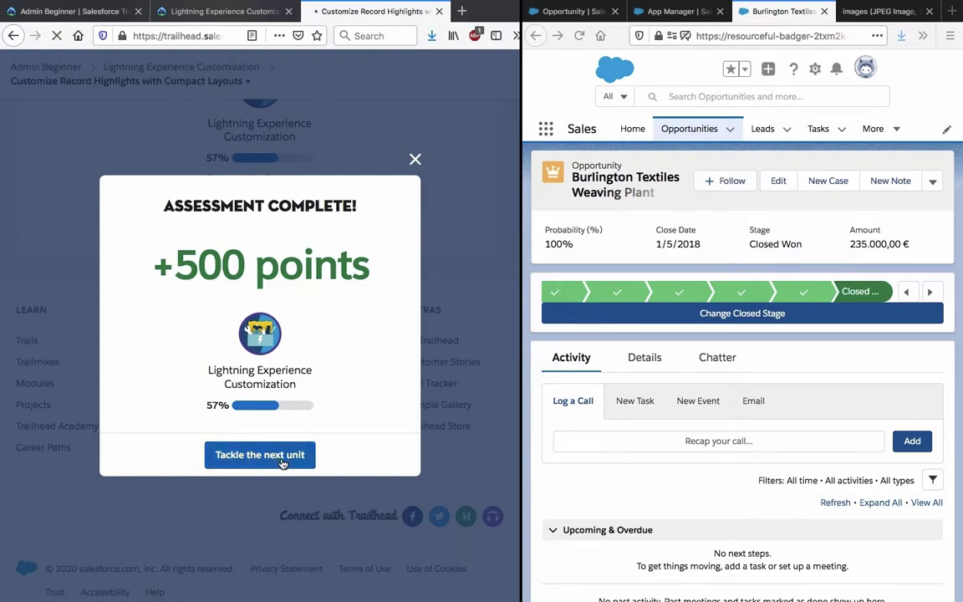